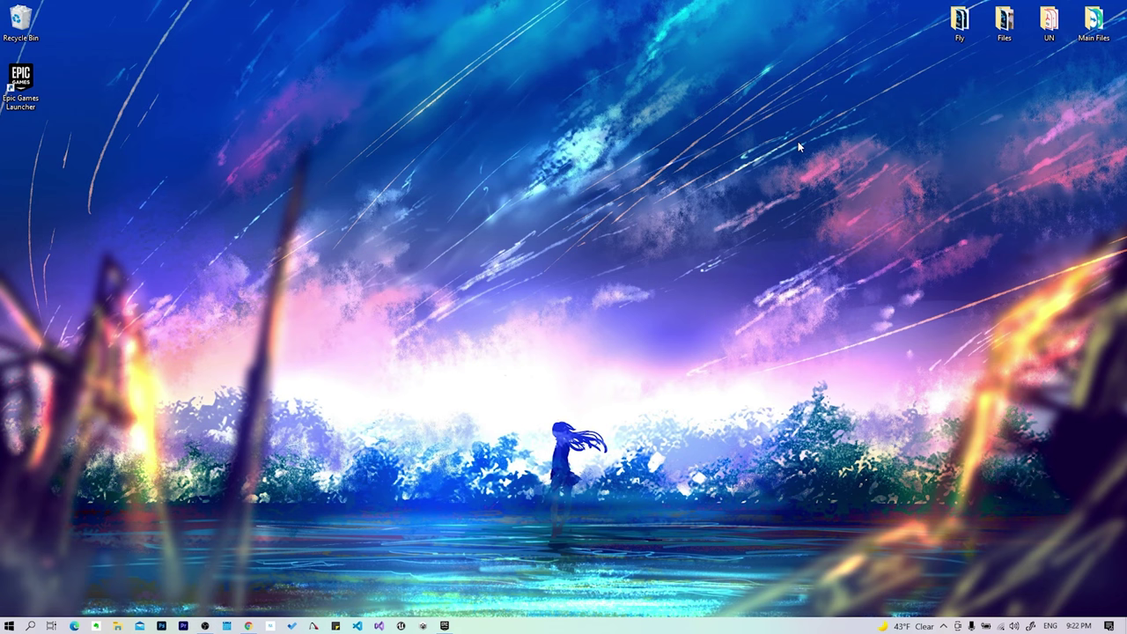
# Load unrealengine.com in a new incognito Chrome window
pyautogui.click(248, 625)
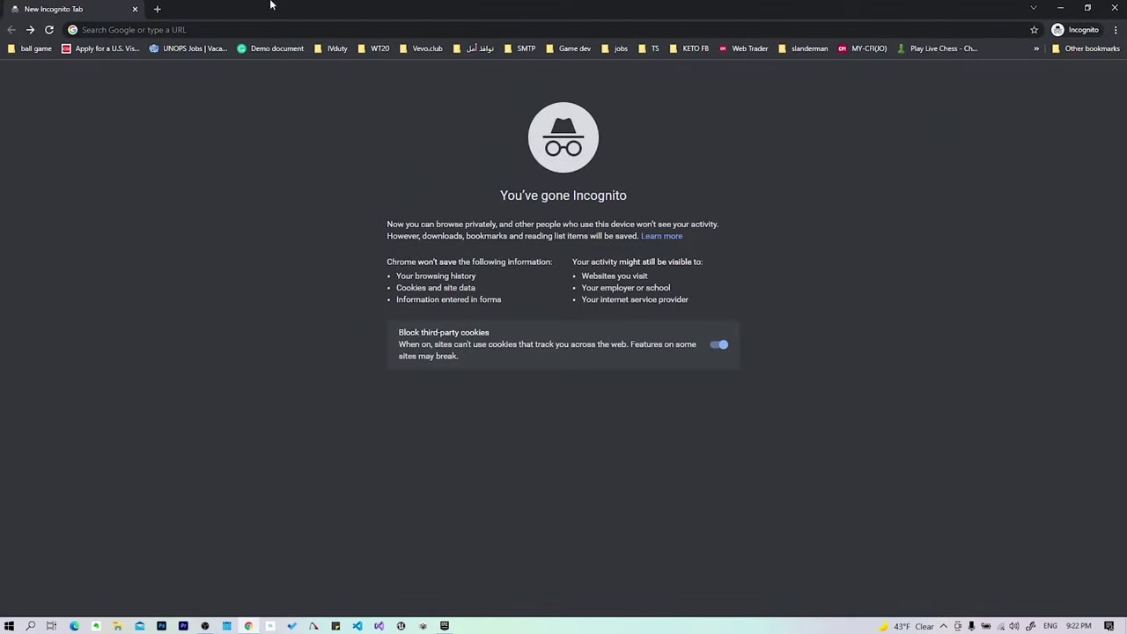
pyautogui.click(269, 30)
pyautogui.write('unrealengine.com')
pyautogui.press('Return')
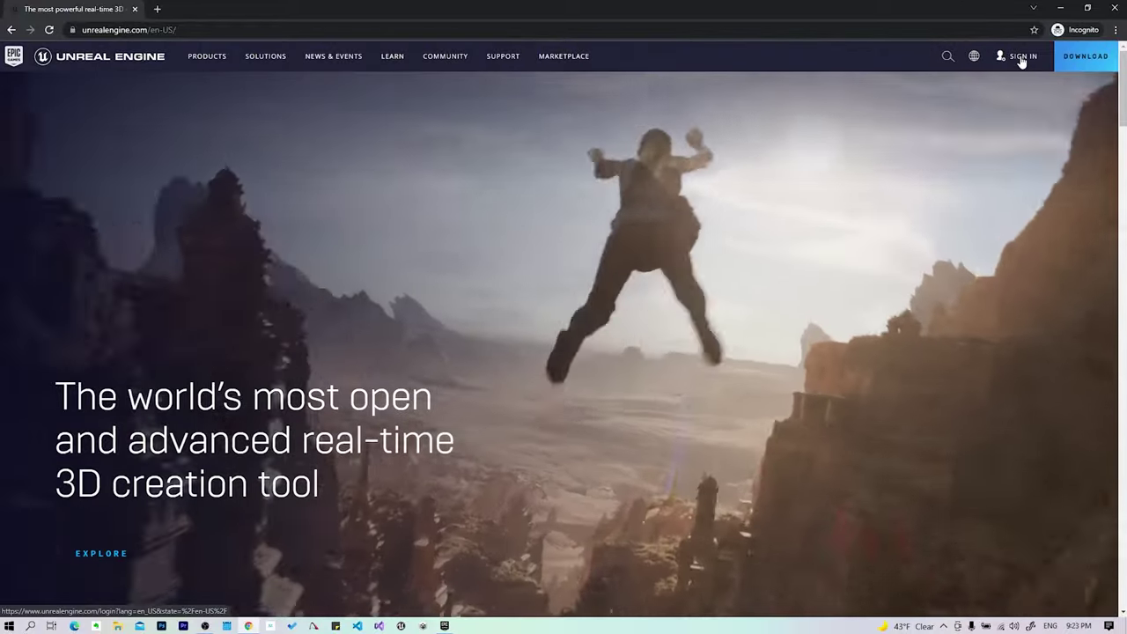
# Go to Sign In, choose Sign in with Epic Games, then switch to Sign Up
pyautogui.click(1022, 58)
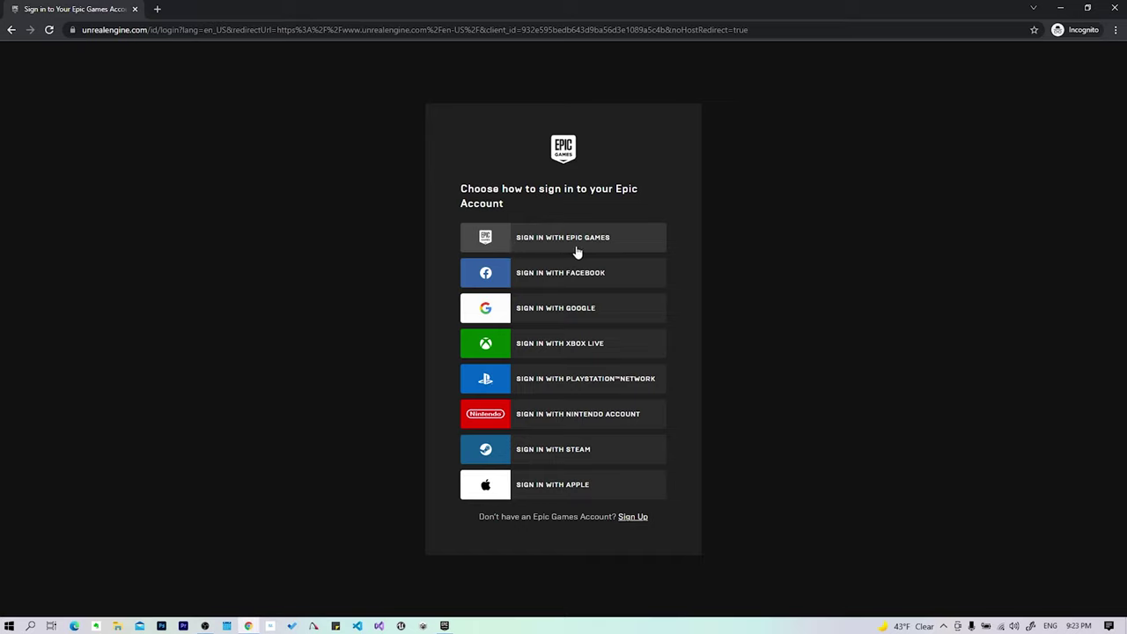
pyautogui.click(580, 249)
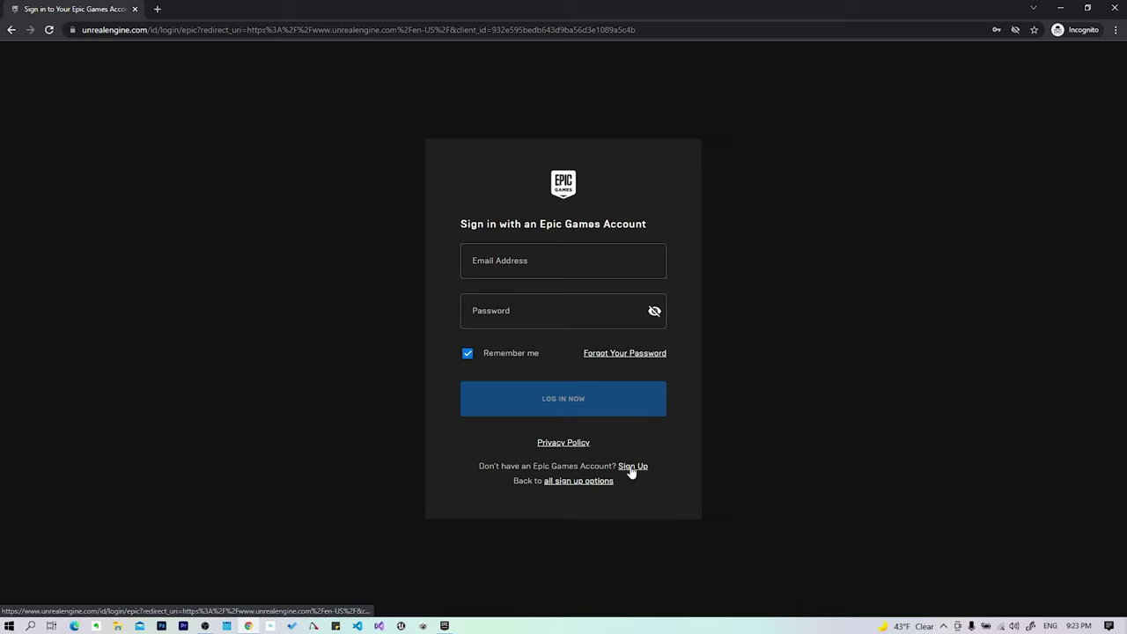
pyautogui.click(631, 466)
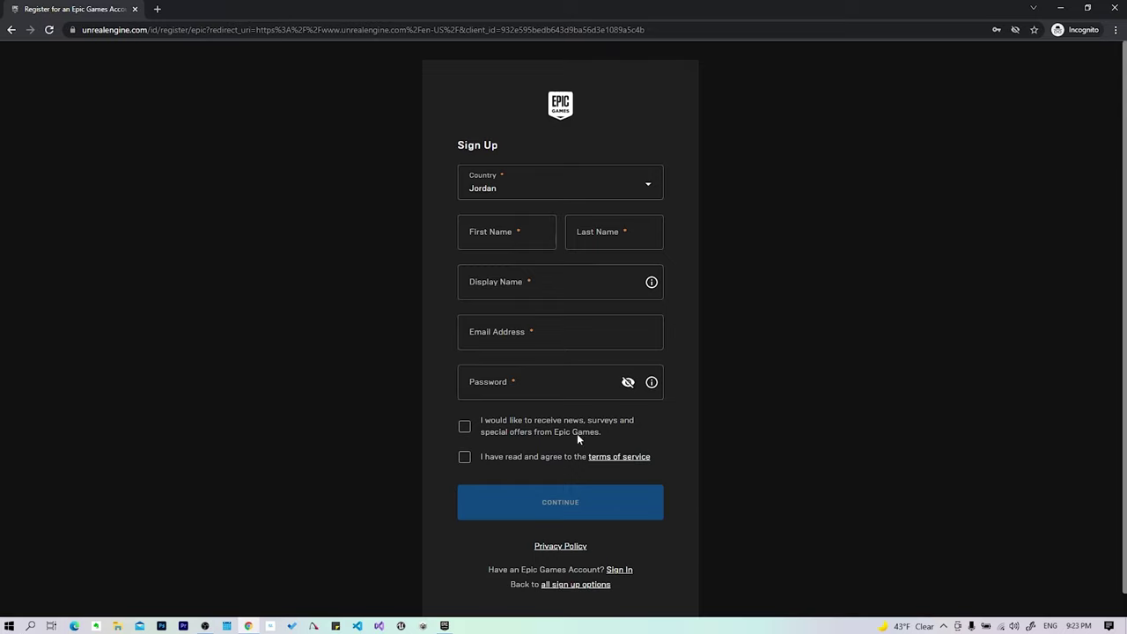
# Load the Unreal Engine homepage in a new regular Chrome window
pyautogui.rightClick(249, 626)
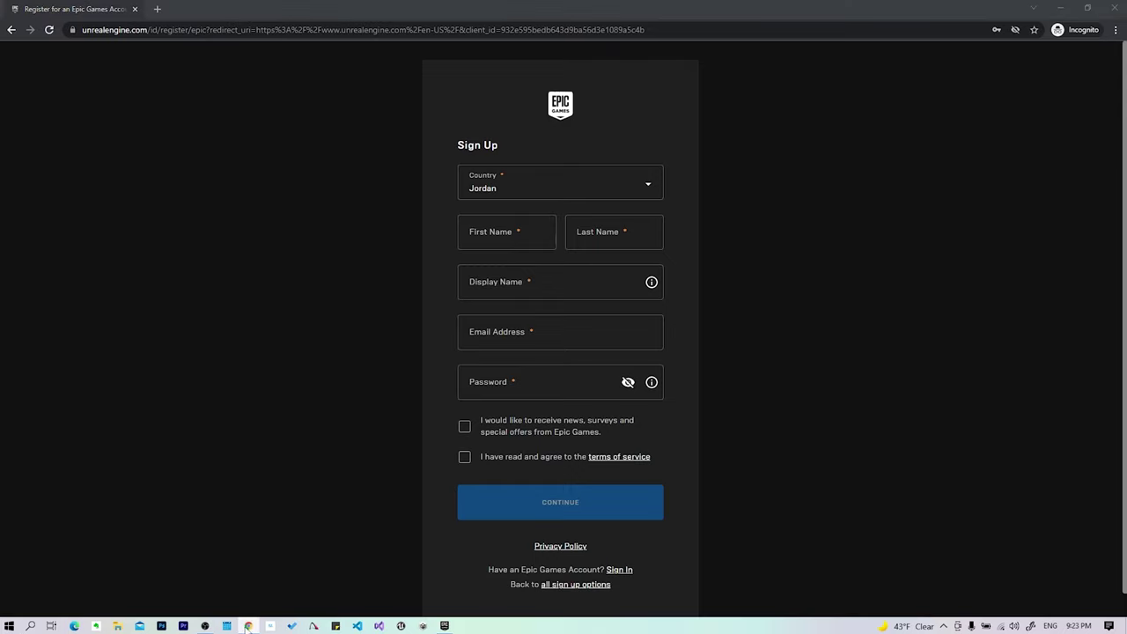
pyautogui.click(225, 566)
pyautogui.write('un')
pyautogui.press('Return')
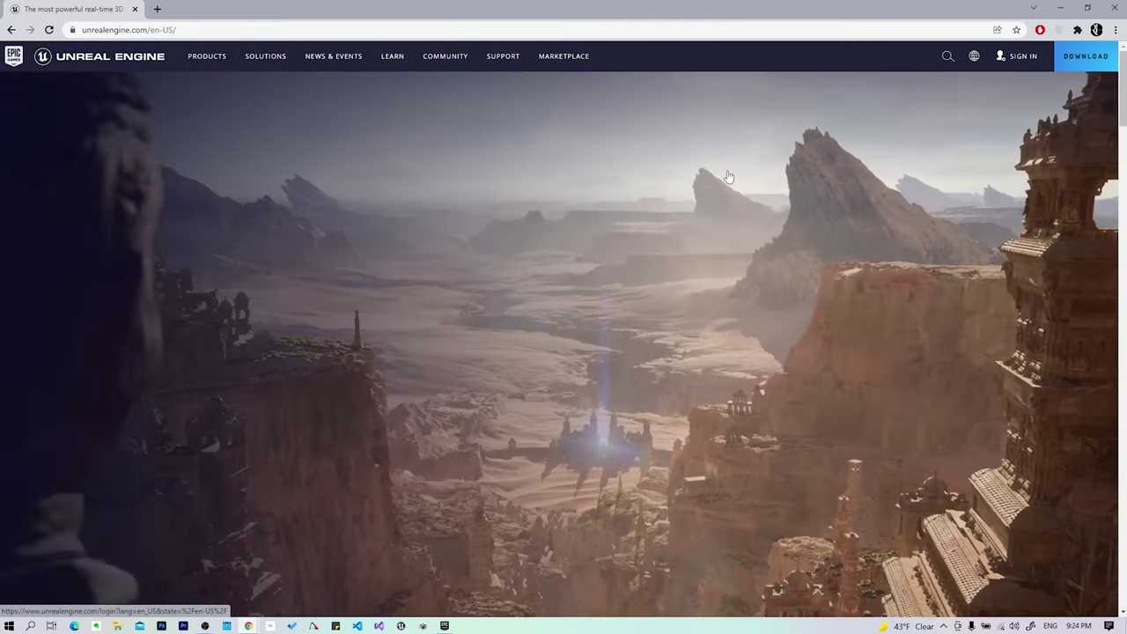
# Open the DOWNLOAD page and scroll to the Publishing and Creators licence table
pyautogui.moveTo(972, 63)
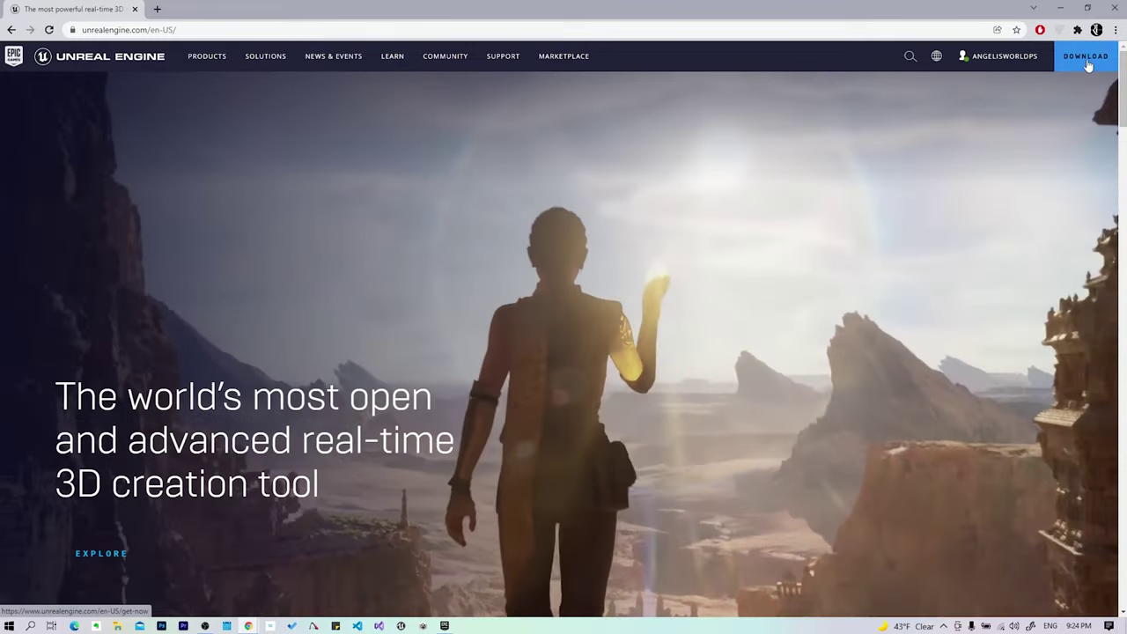
pyautogui.click(1088, 66)
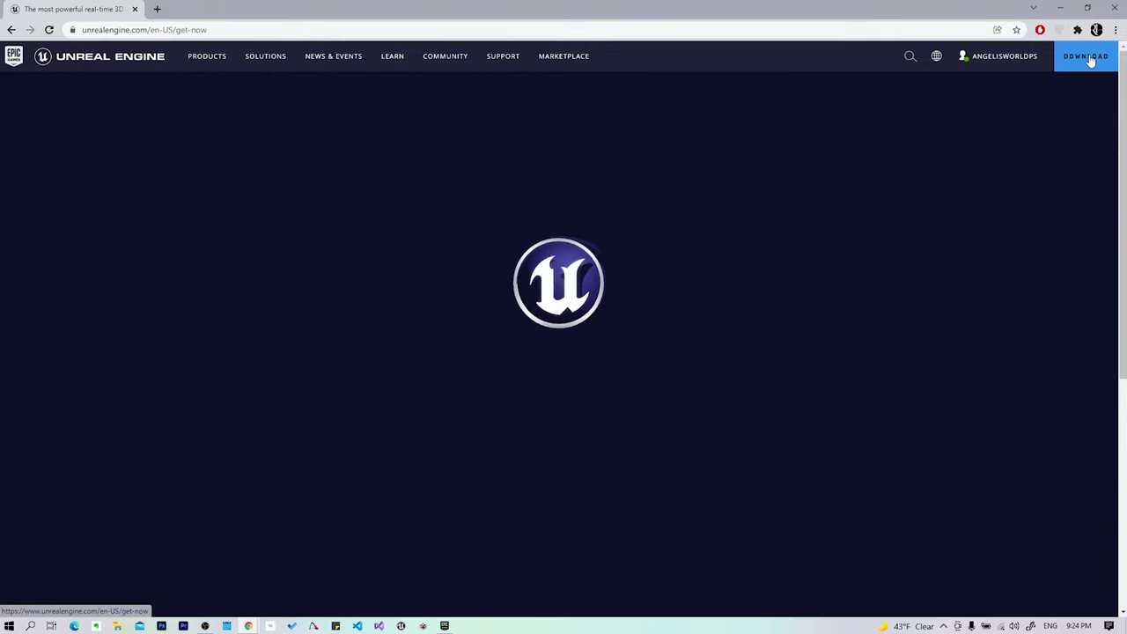
pyautogui.scroll(-2, 927, 345)
pyautogui.scroll(-1, 927, 345)
pyautogui.scroll(2, 928, 329)
pyautogui.scroll(2, 984, 343)
pyautogui.scroll(-1, 983, 343)
pyautogui.scroll(-1, 983, 343)
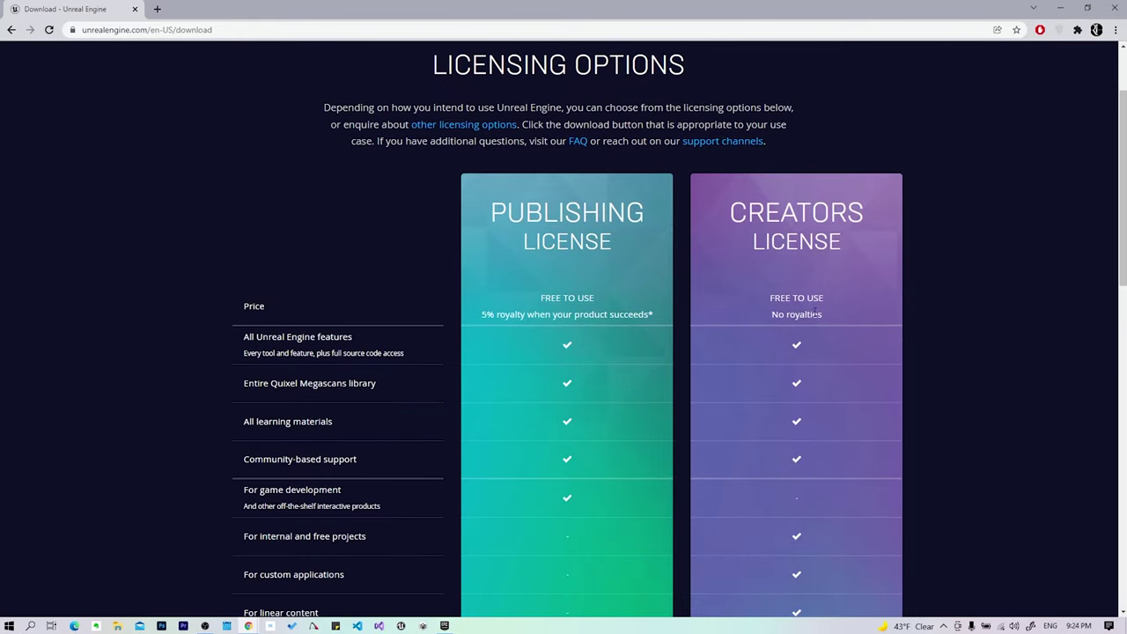
pyautogui.scroll(-1, 814, 312)
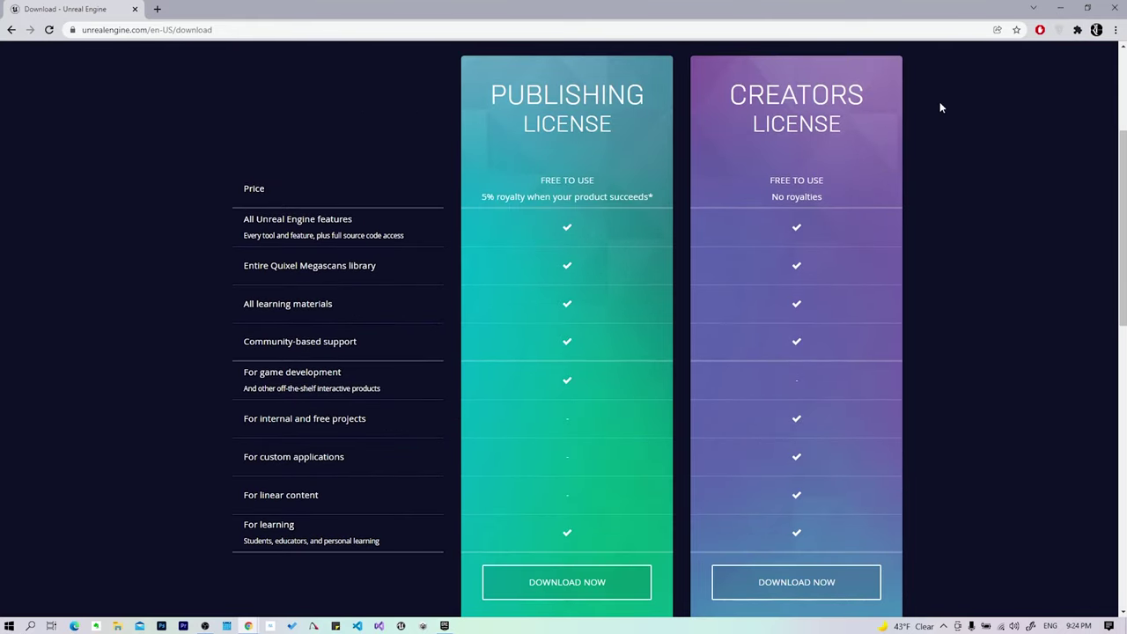
# Review the licence details, briefly selecting the 'For game development' heading
pyautogui.moveTo(511, 198)
pyautogui.moveTo(797, 123)
pyautogui.moveTo(291, 387)
pyautogui.tripleClick(261, 374)
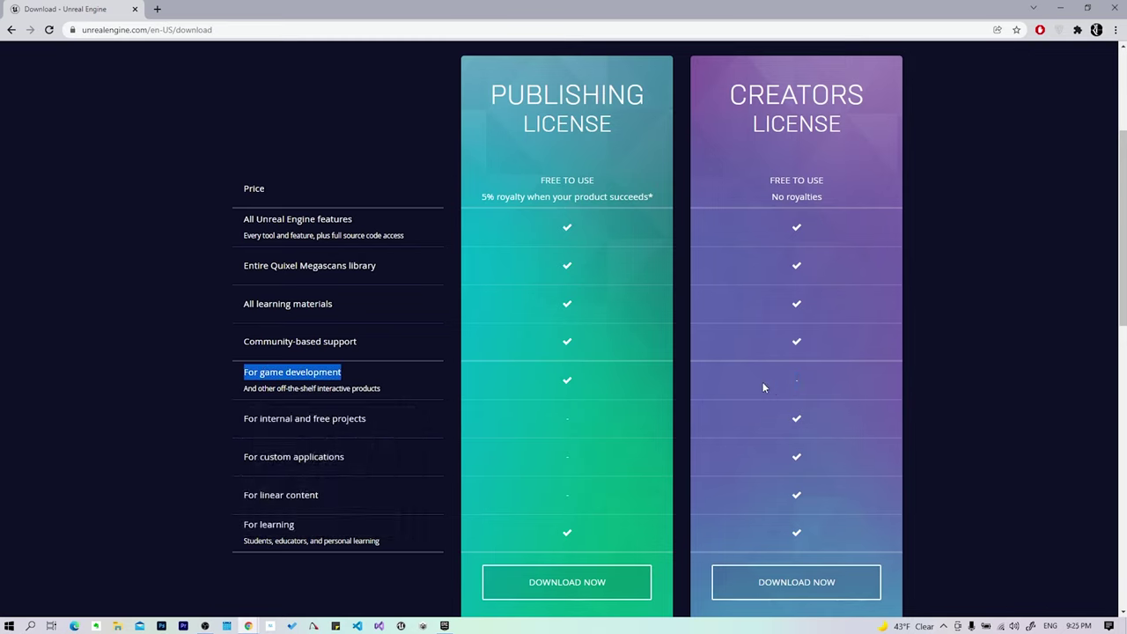
pyautogui.click(789, 383)
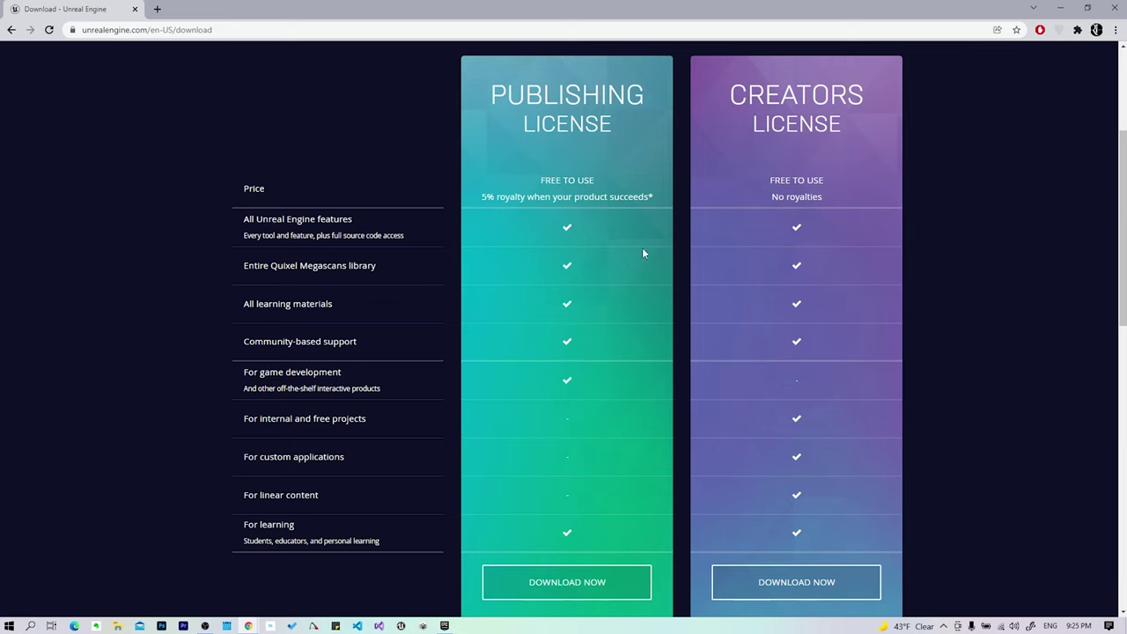
pyautogui.moveTo(521, 93)
# Start and cancel the Epic installer download, then minimise both Chrome windows
pyautogui.click(555, 581)
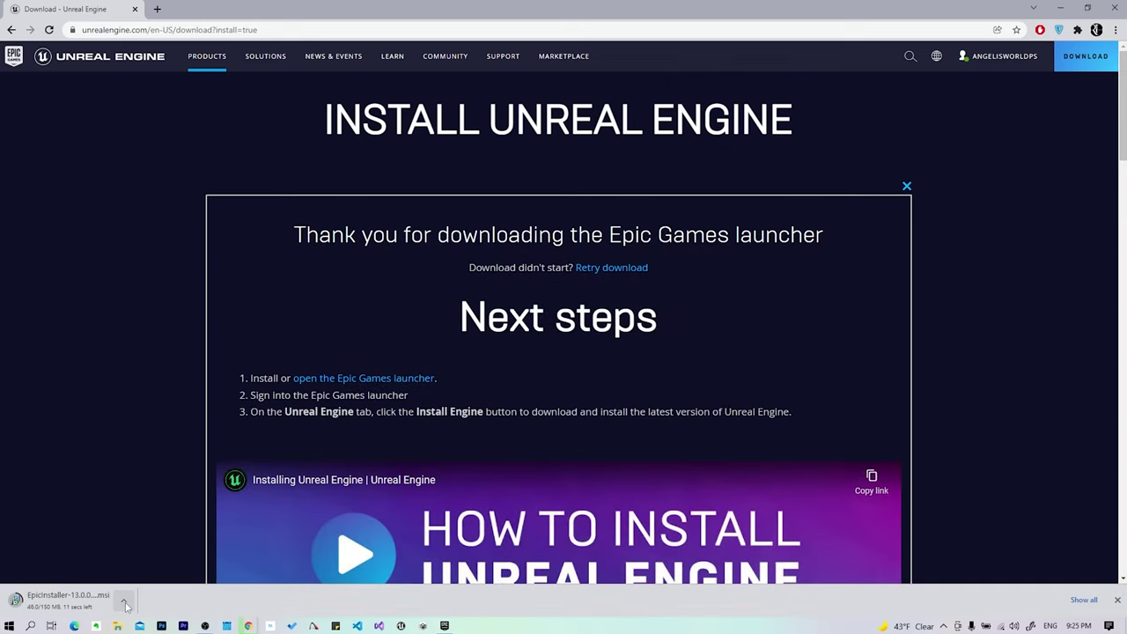
pyautogui.click(124, 603)
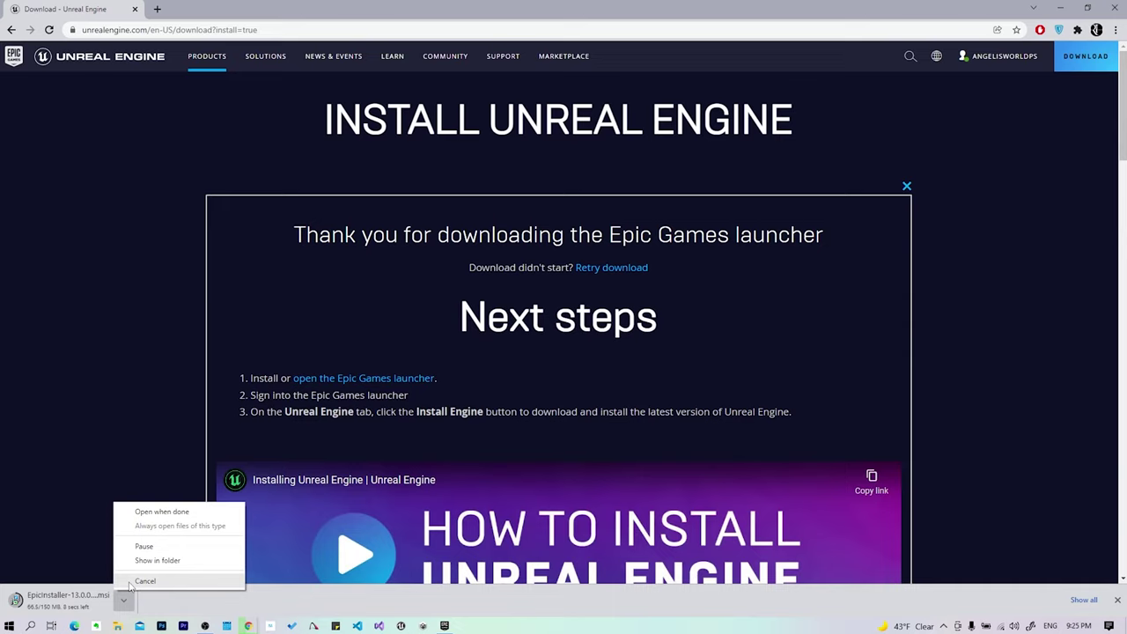
pyautogui.click(141, 581)
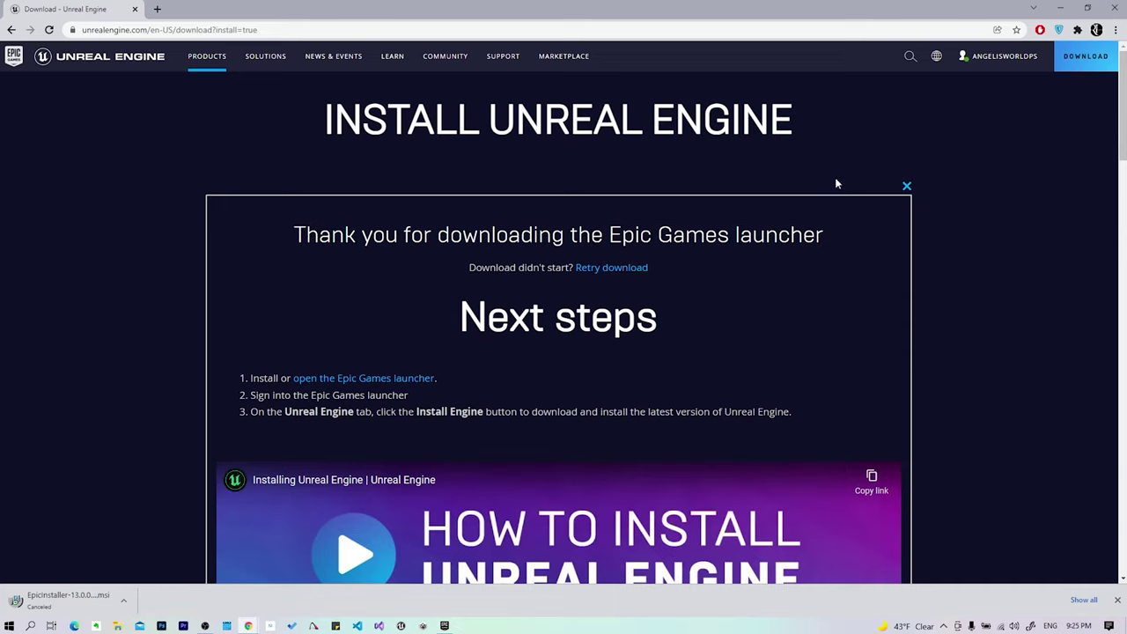
pyautogui.click(1051, 4)
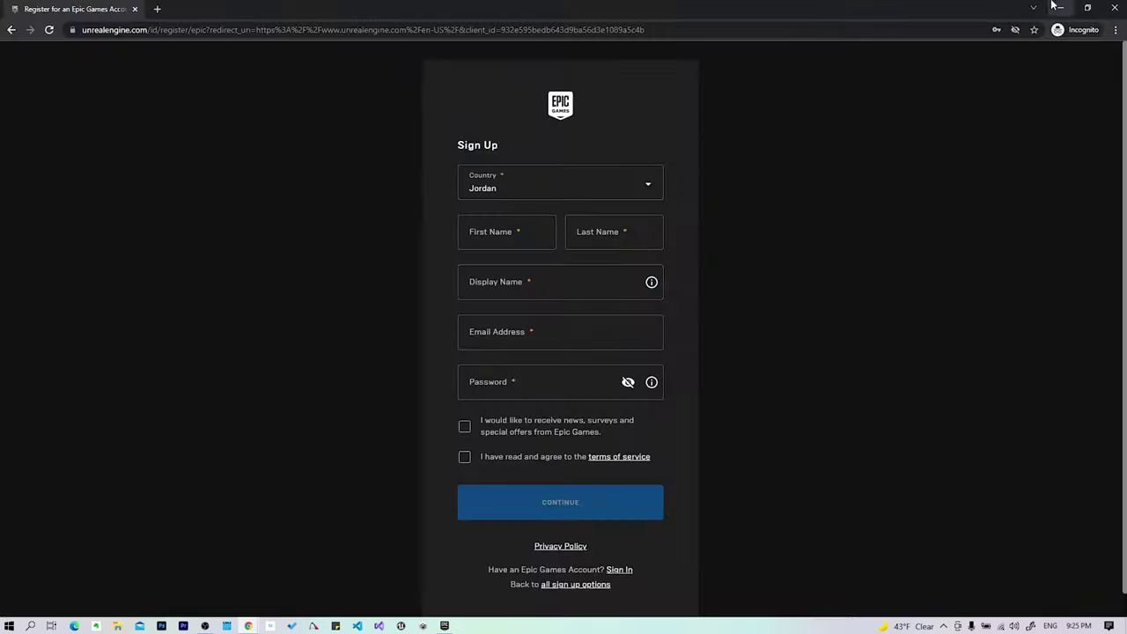
pyautogui.click(1114, 7)
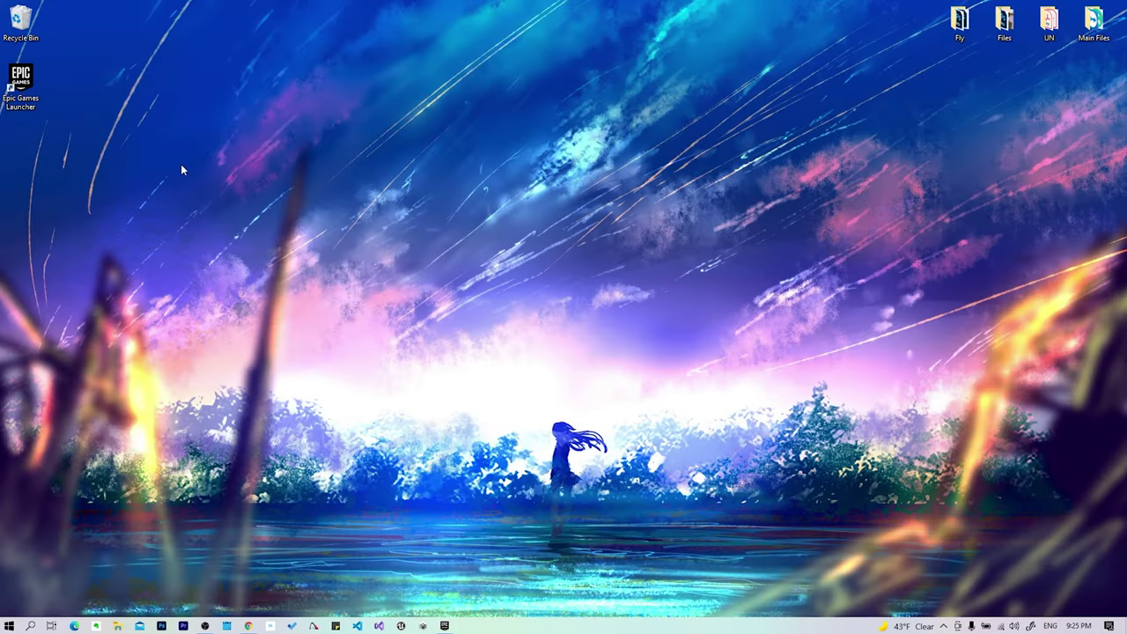
# Move the Epic Games Launcher shortcut to the desktop centre and launch it
pyautogui.moveTo(21, 81); pyautogui.dragTo(471, 201)
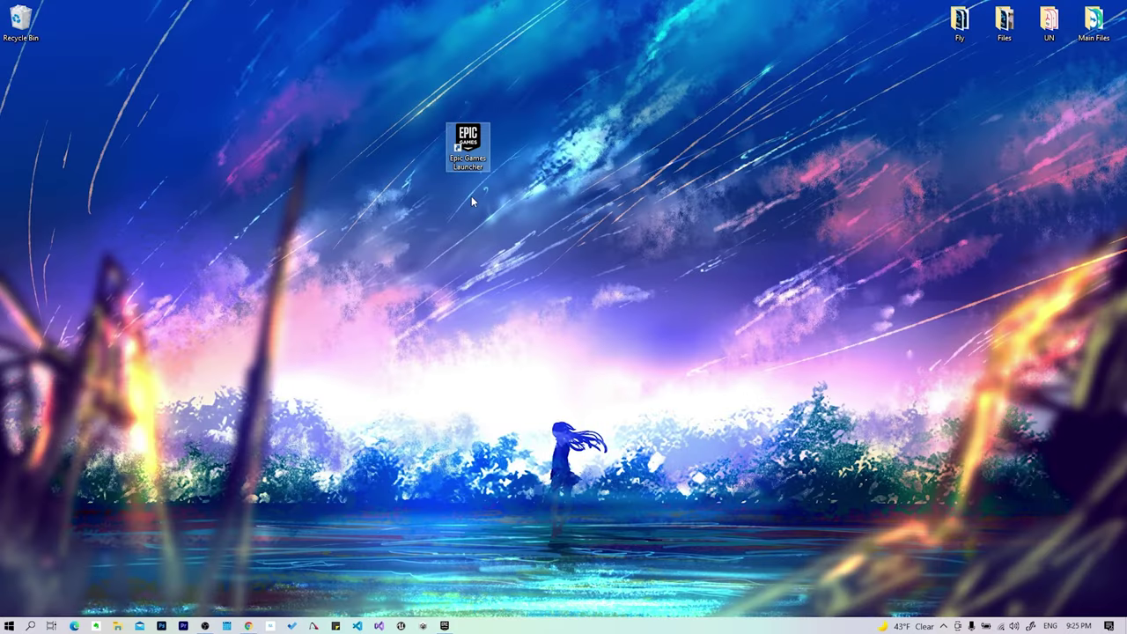
pyautogui.doubleClick(467, 151)
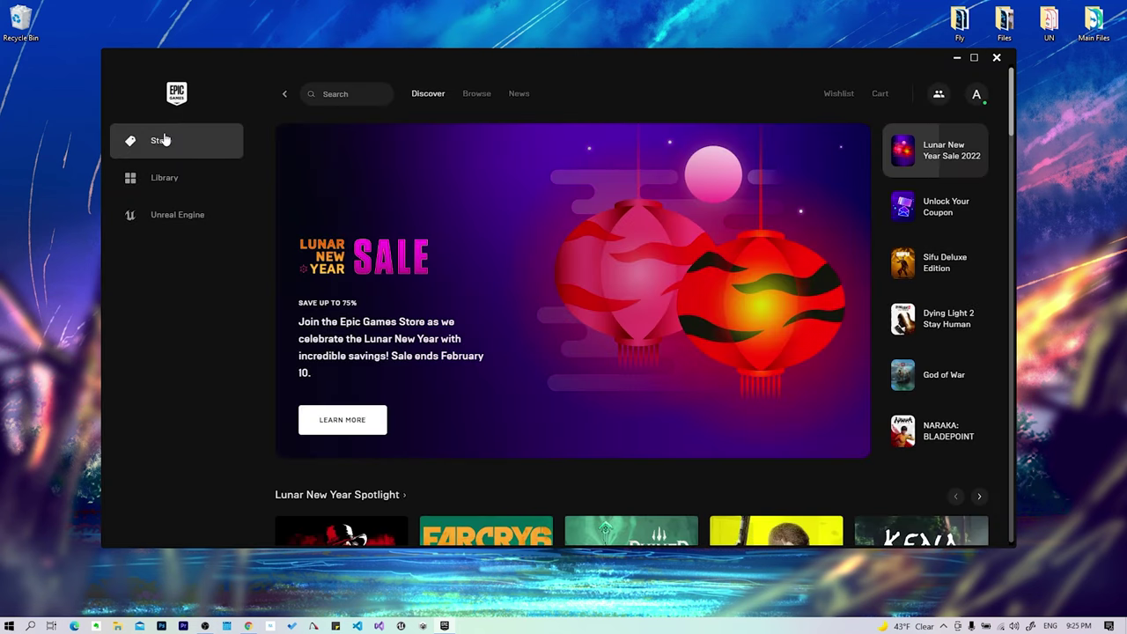
pyautogui.scroll(-7, 599, 294)
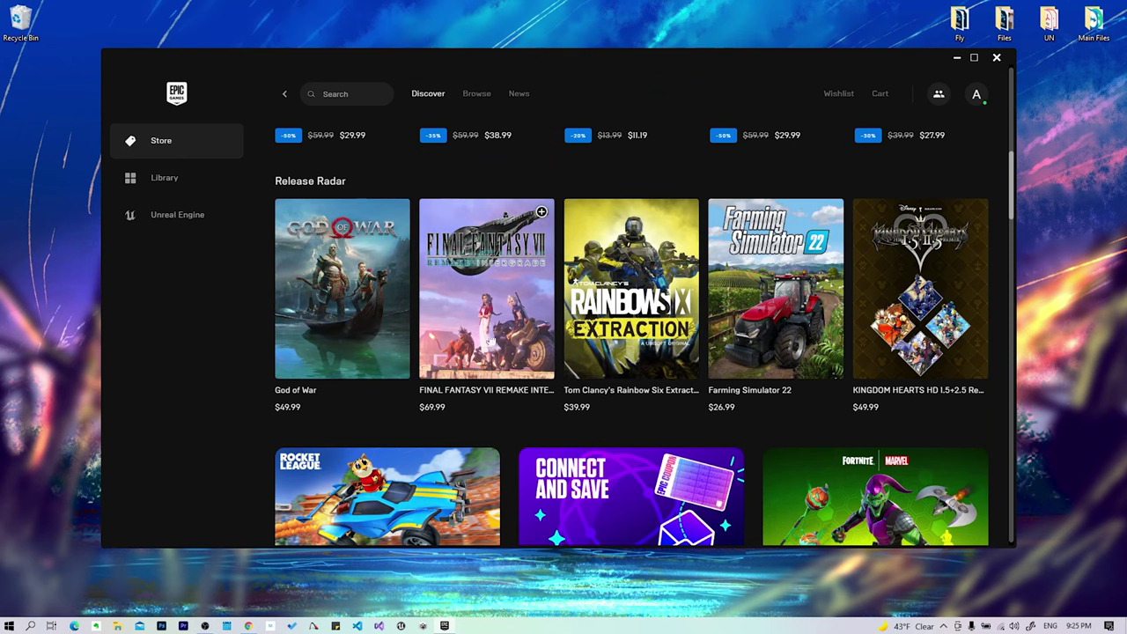
pyautogui.scroll(-5, 809, 359)
pyautogui.scroll(-3, 585, 346)
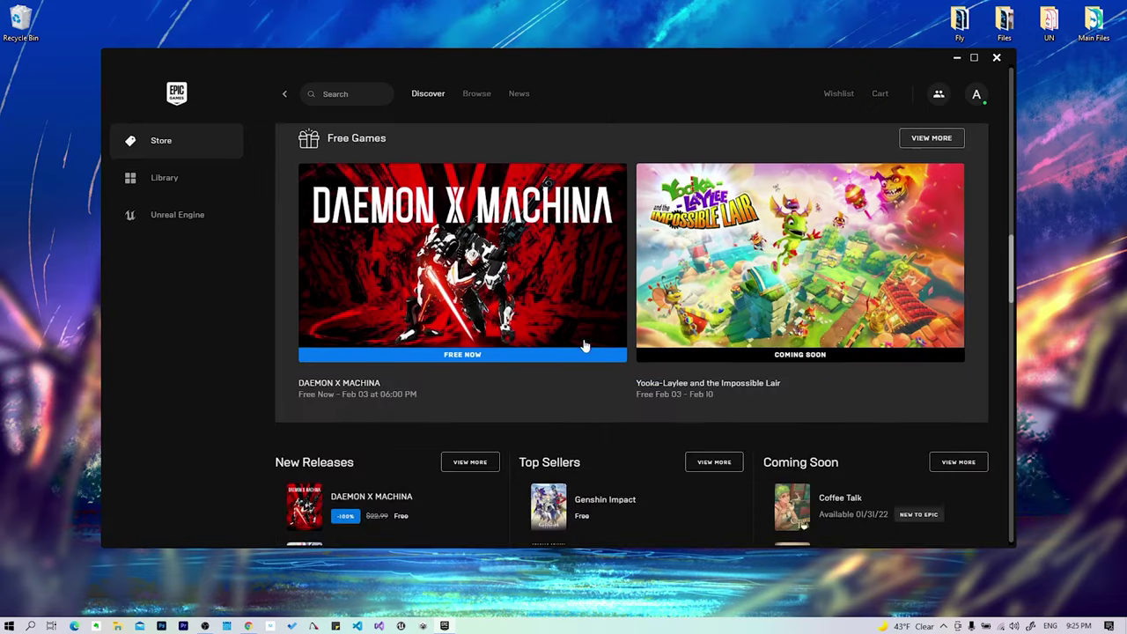
pyautogui.scroll(-4, 581, 345)
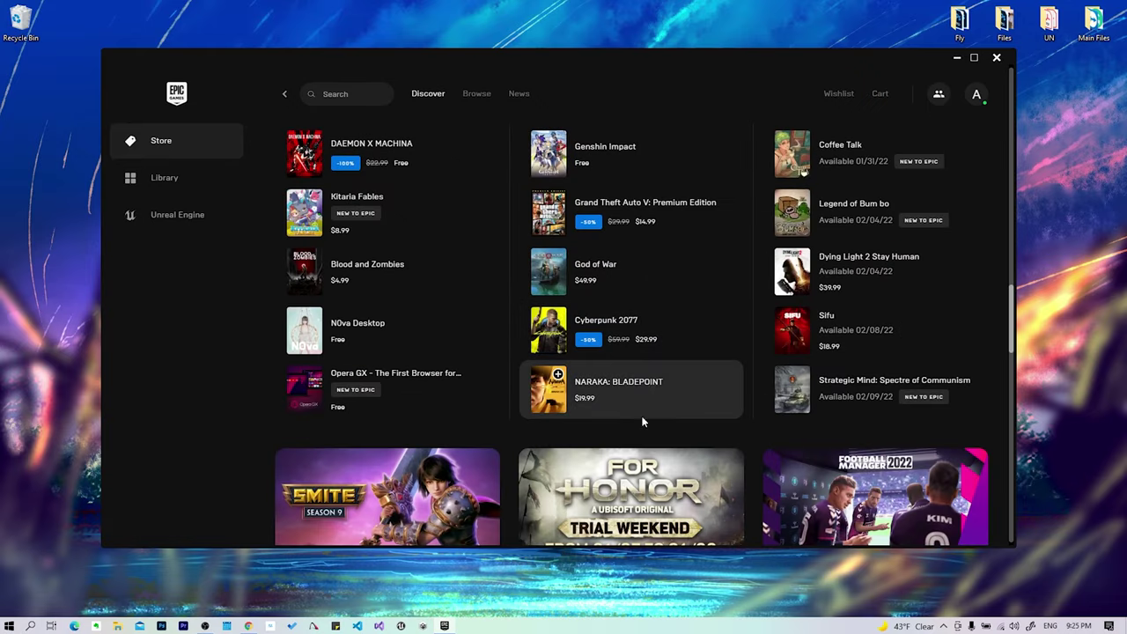
pyautogui.scroll(-1, 642, 421)
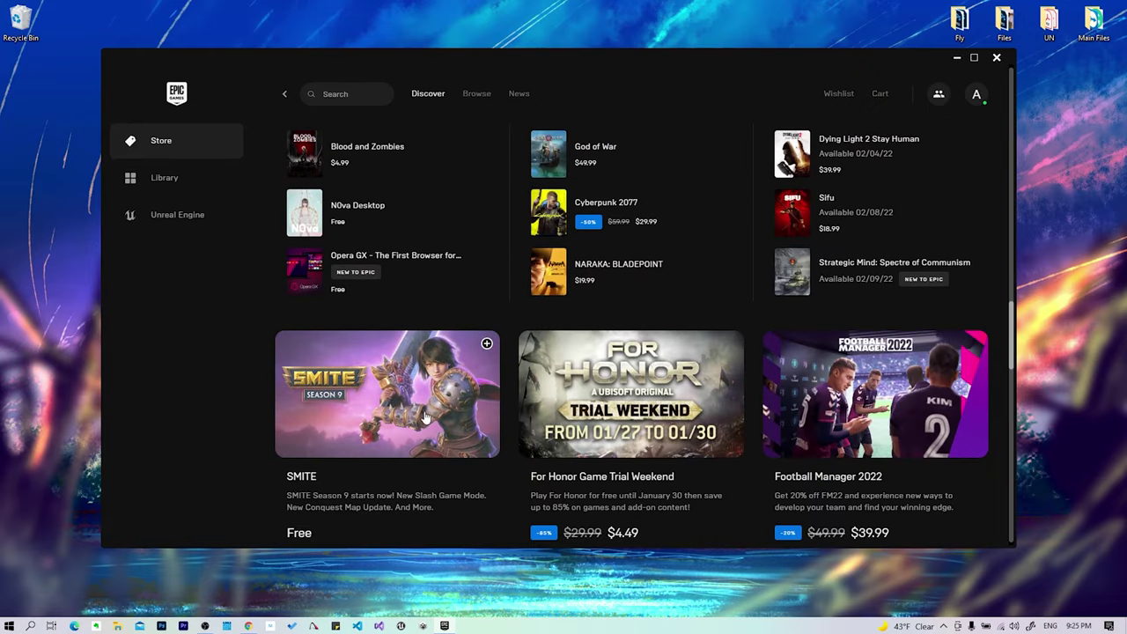
pyautogui.scroll(-2, 427, 419)
pyautogui.scroll(1, 412, 389)
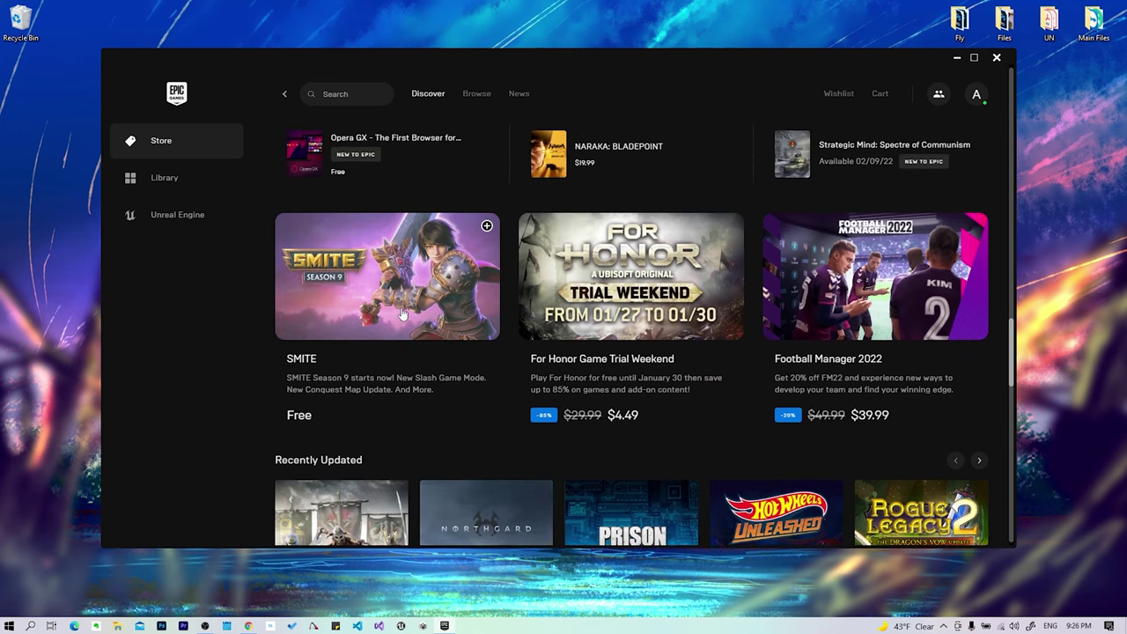
pyautogui.scroll(-2, 404, 312)
pyautogui.scroll(-3, 410, 302)
pyautogui.scroll(-3, 616, 326)
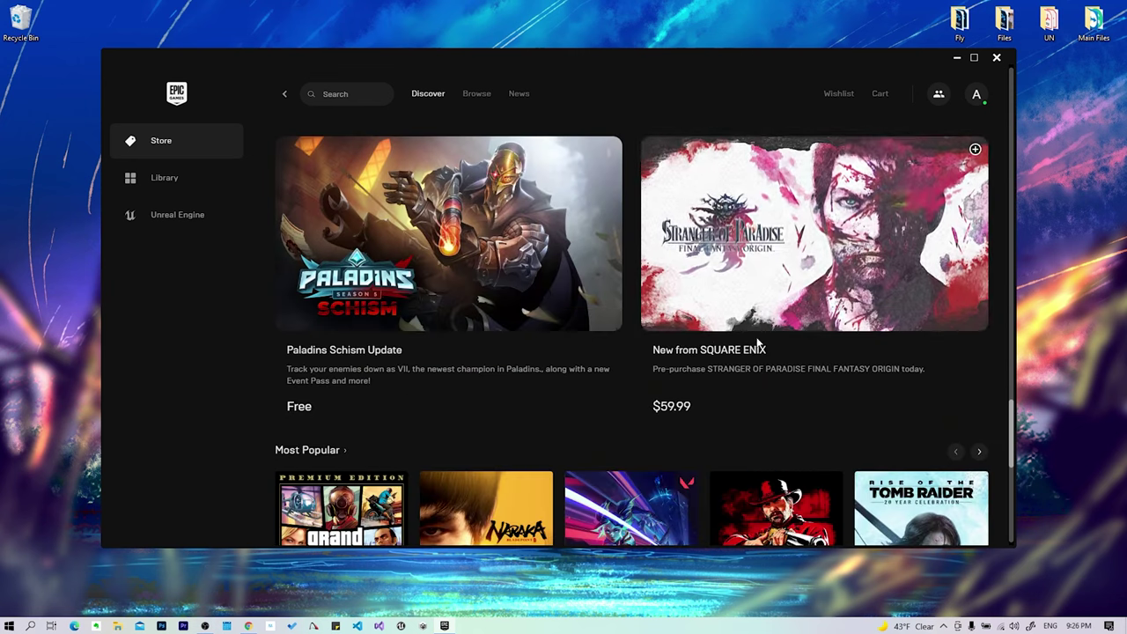
pyautogui.click(187, 225)
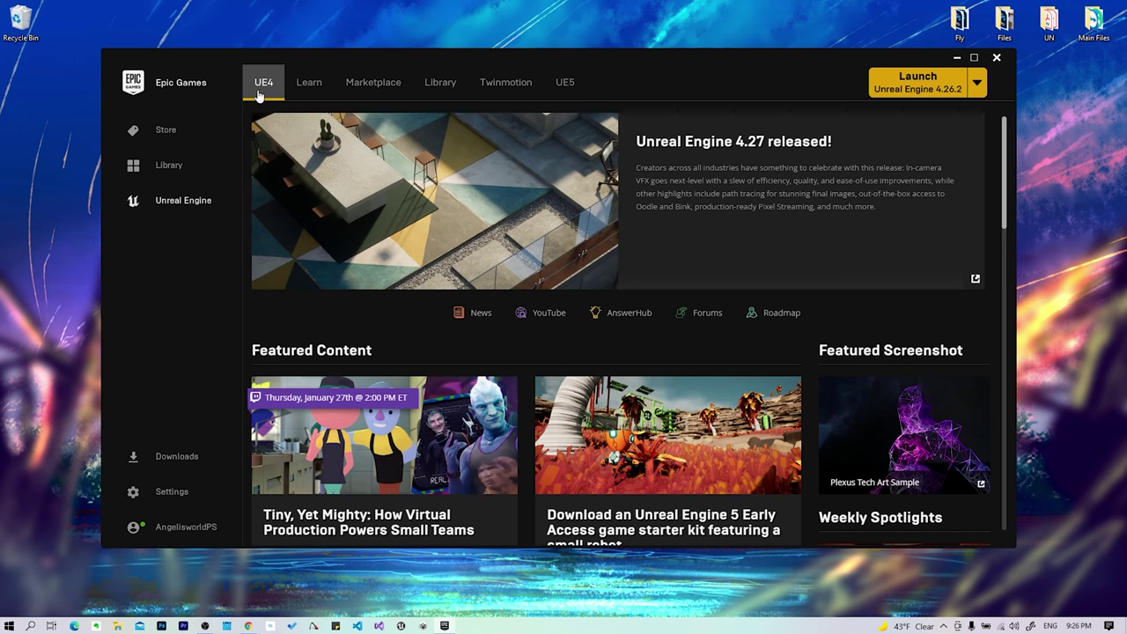
pyautogui.scroll(-3, 541, 260)
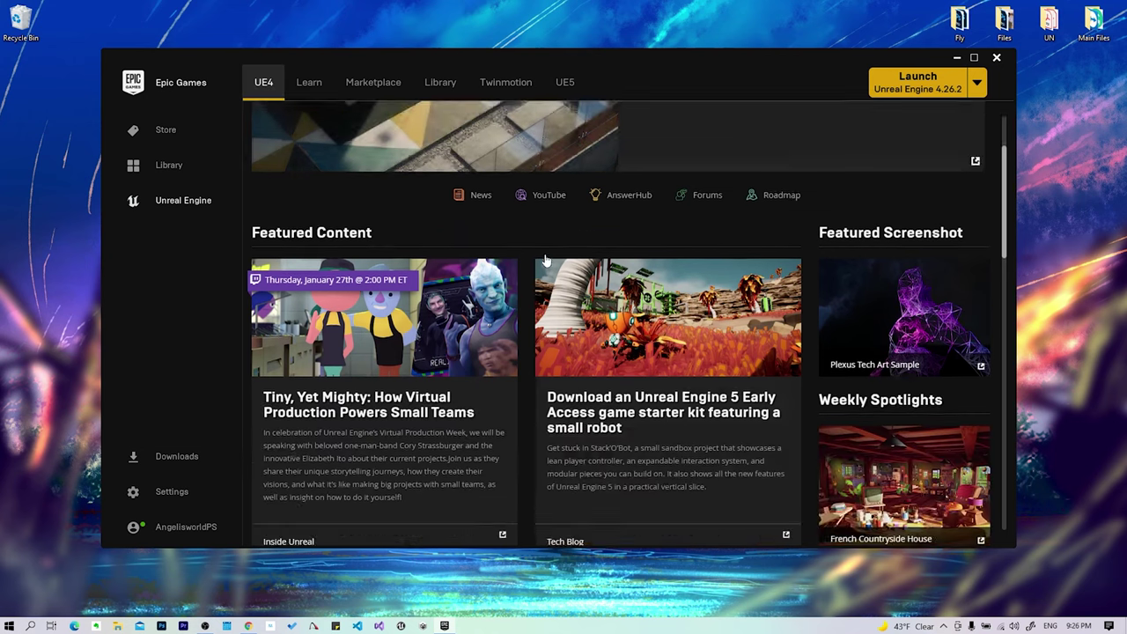
pyautogui.scroll(-3, 409, 289)
pyautogui.scroll(-3, 523, 286)
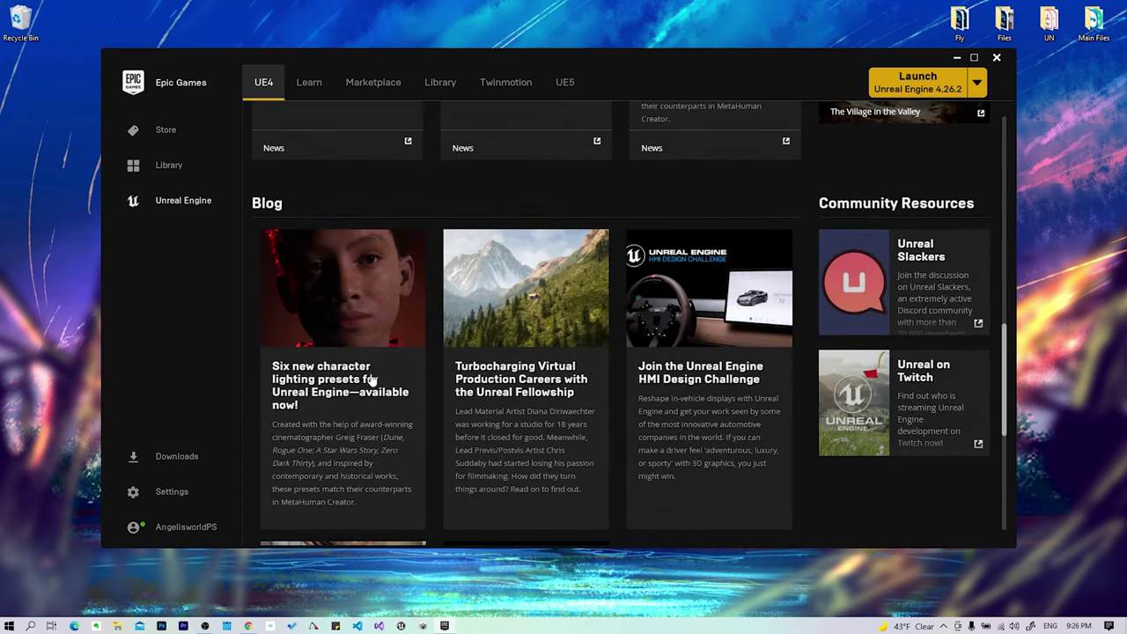
pyautogui.scroll(-3, 373, 380)
pyautogui.scroll(-3, 425, 373)
pyautogui.scroll(3, 423, 383)
pyautogui.scroll(5, 421, 396)
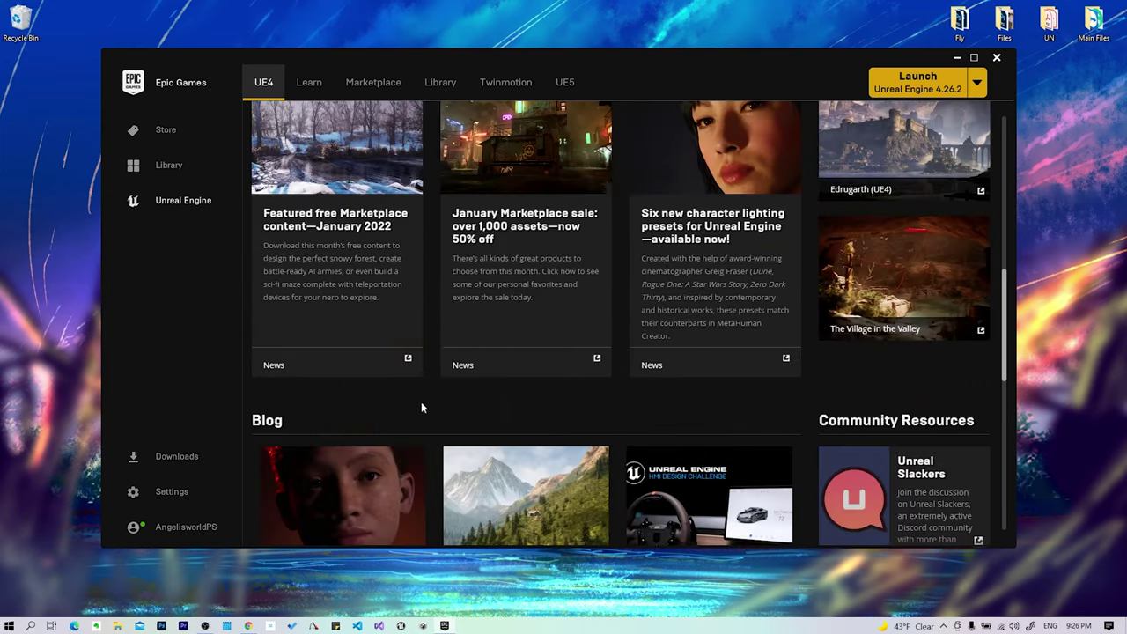
pyautogui.scroll(3, 421, 403)
pyautogui.scroll(3, 420, 407)
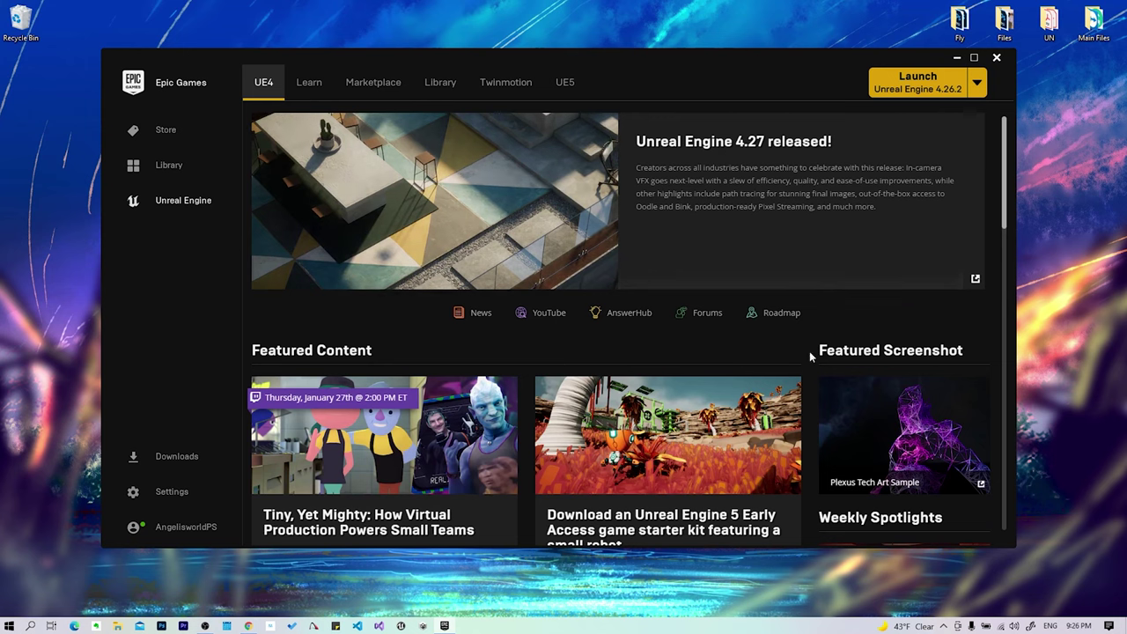
# Browse the Learn tab's Engine Feature Samples, such as Car Configurator and Meerkat Demo
pyautogui.click(309, 94)
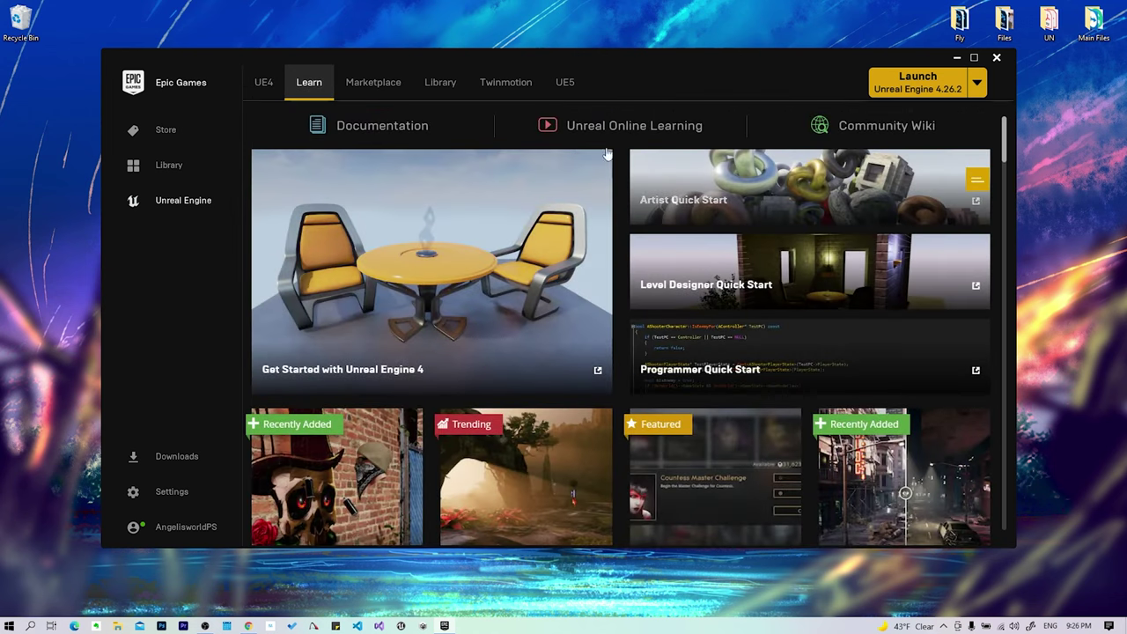
pyautogui.scroll(-5, 322, 276)
pyautogui.scroll(-1, 518, 315)
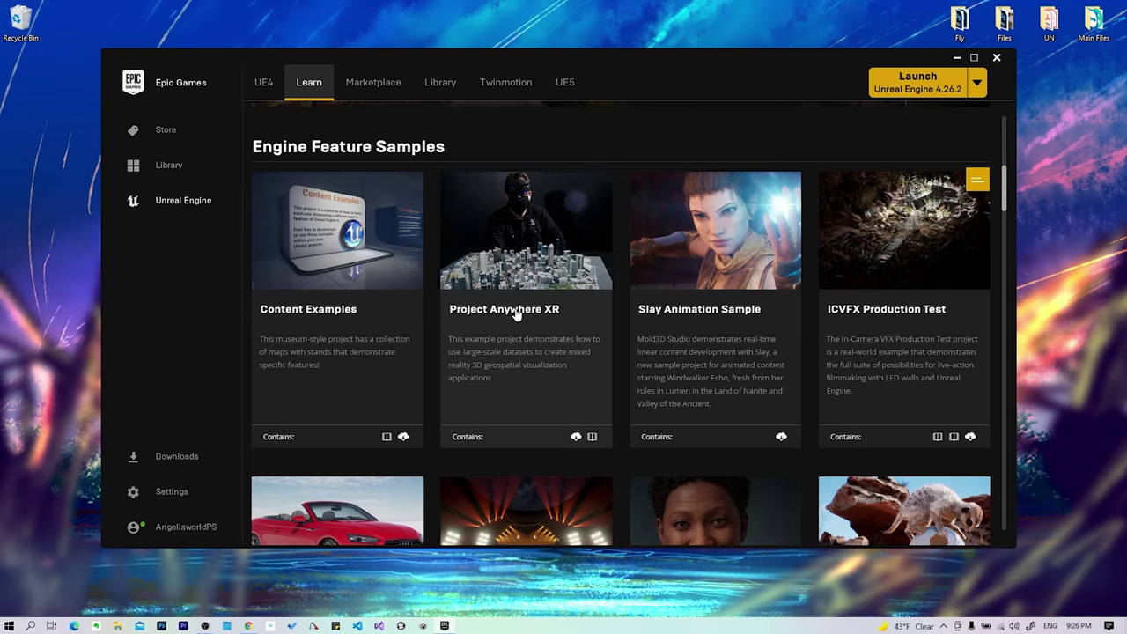
pyautogui.scroll(-2, 518, 315)
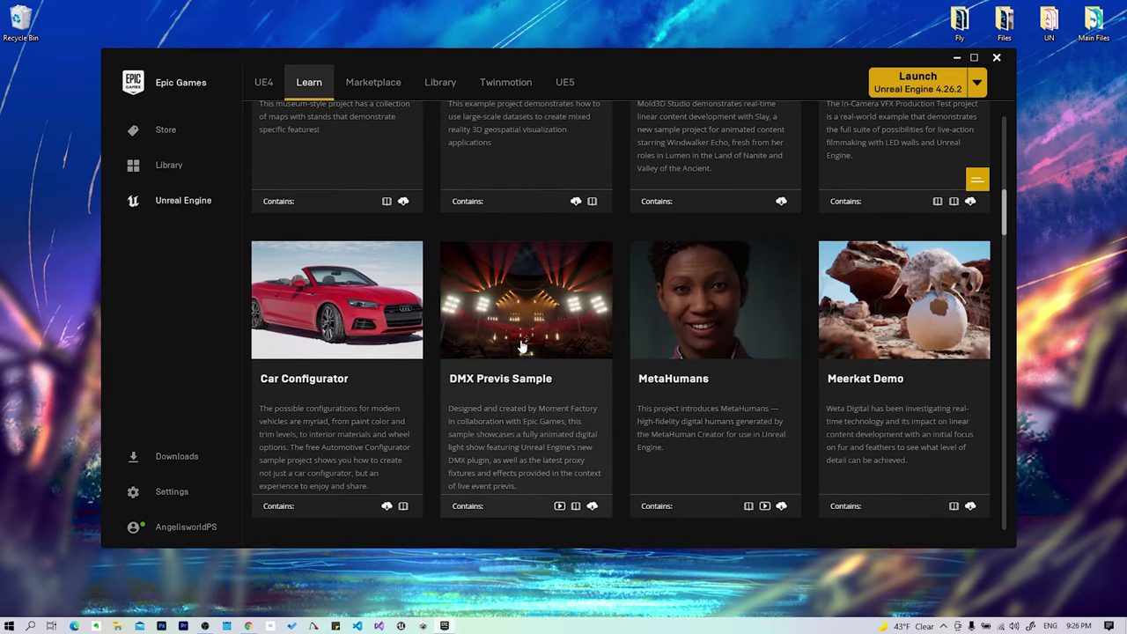
pyautogui.scroll(-4, 524, 347)
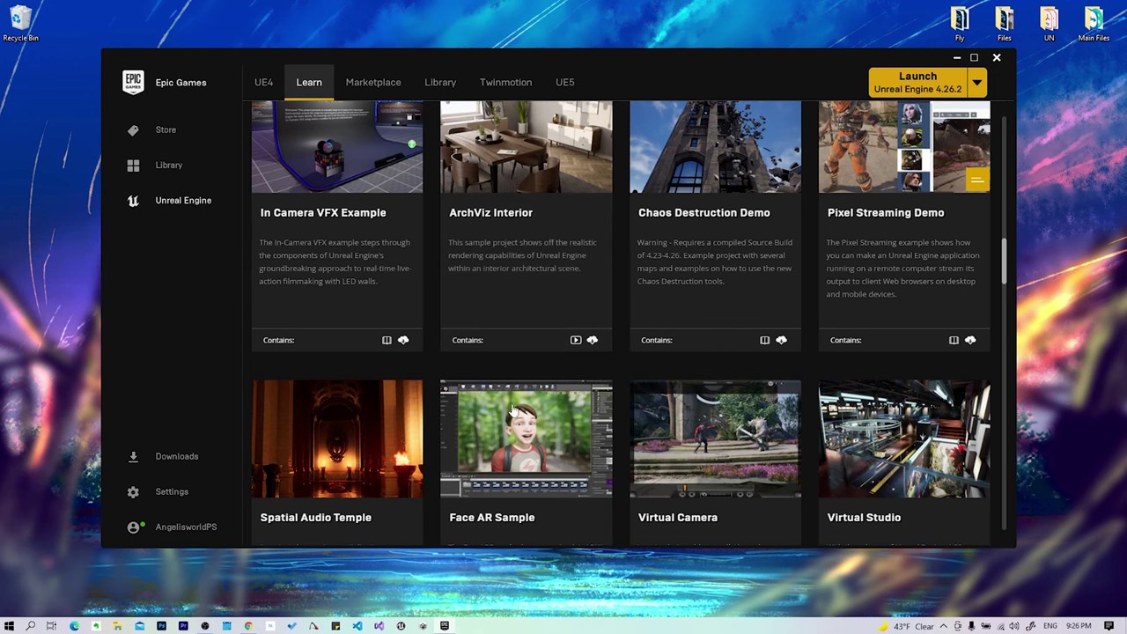
pyautogui.scroll(3, 605, 426)
pyautogui.scroll(2, 605, 426)
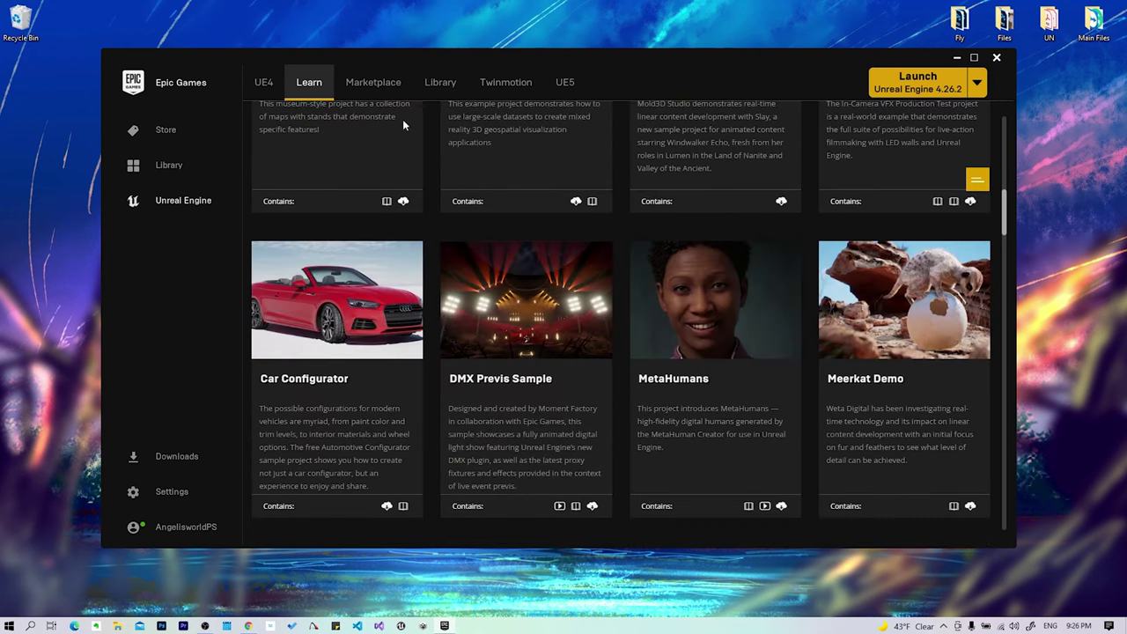
# Browse the Marketplace's Showcase, Free For The Month and Special Discounts listings
pyautogui.click(384, 88)
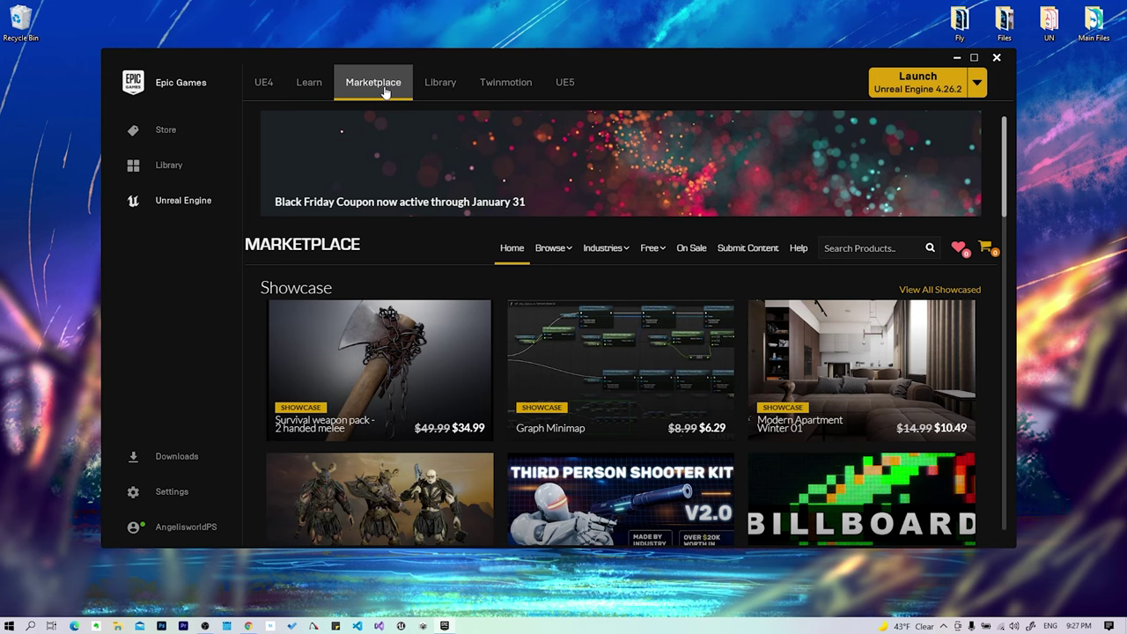
pyautogui.scroll(-2, 647, 279)
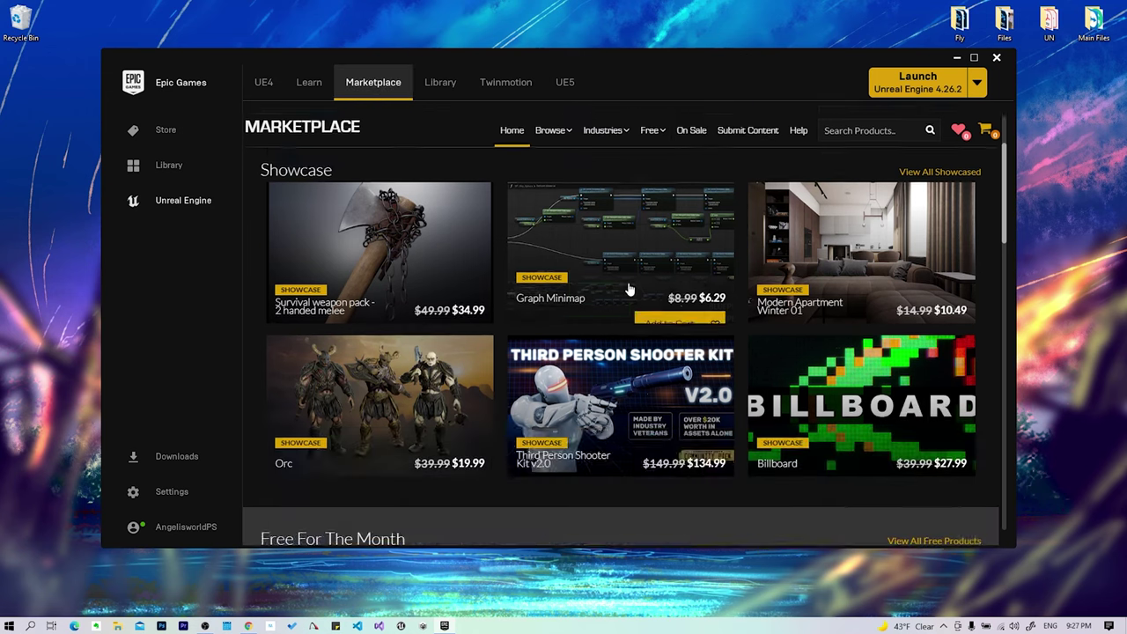
pyautogui.scroll(-3, 647, 279)
pyautogui.scroll(1, 431, 268)
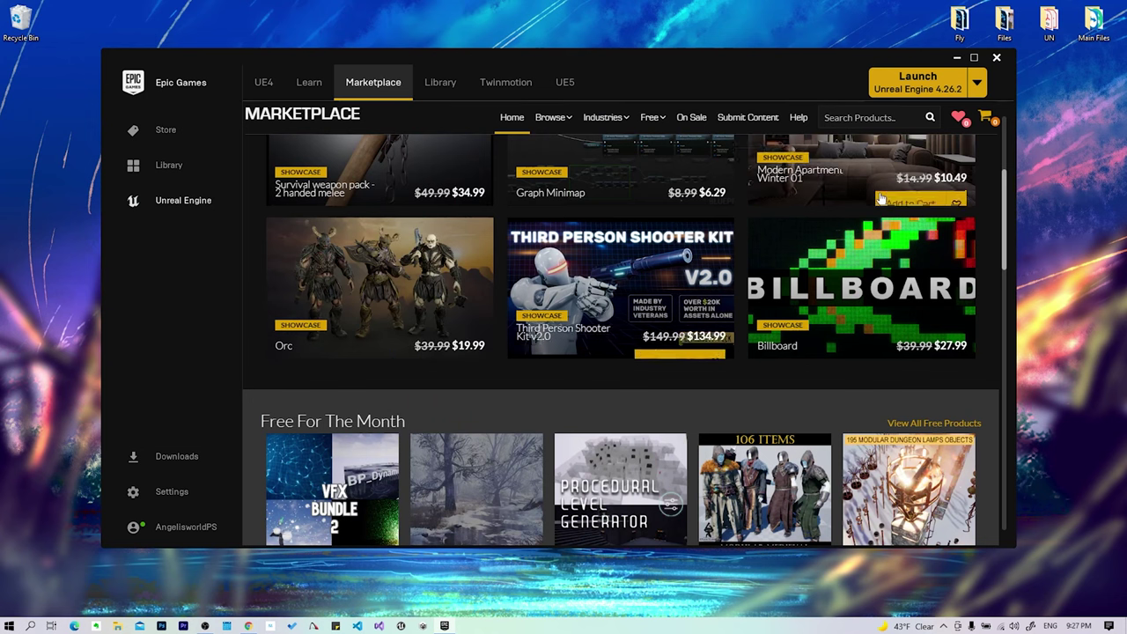
pyautogui.scroll(-2, 728, 334)
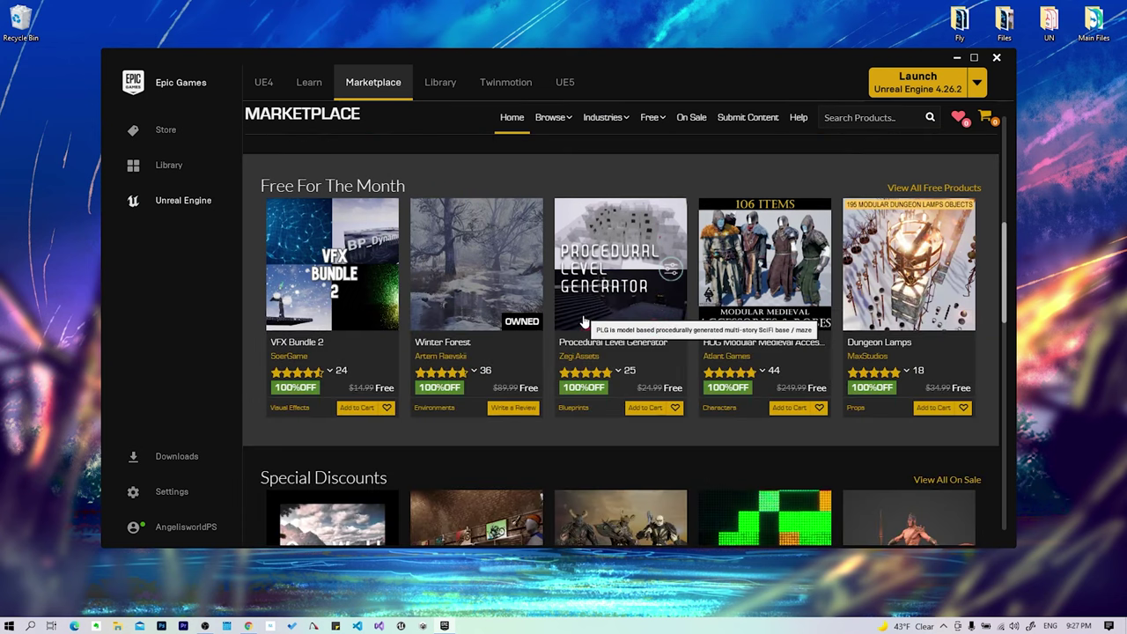
pyautogui.scroll(-1, 728, 349)
pyautogui.scroll(-1, 663, 390)
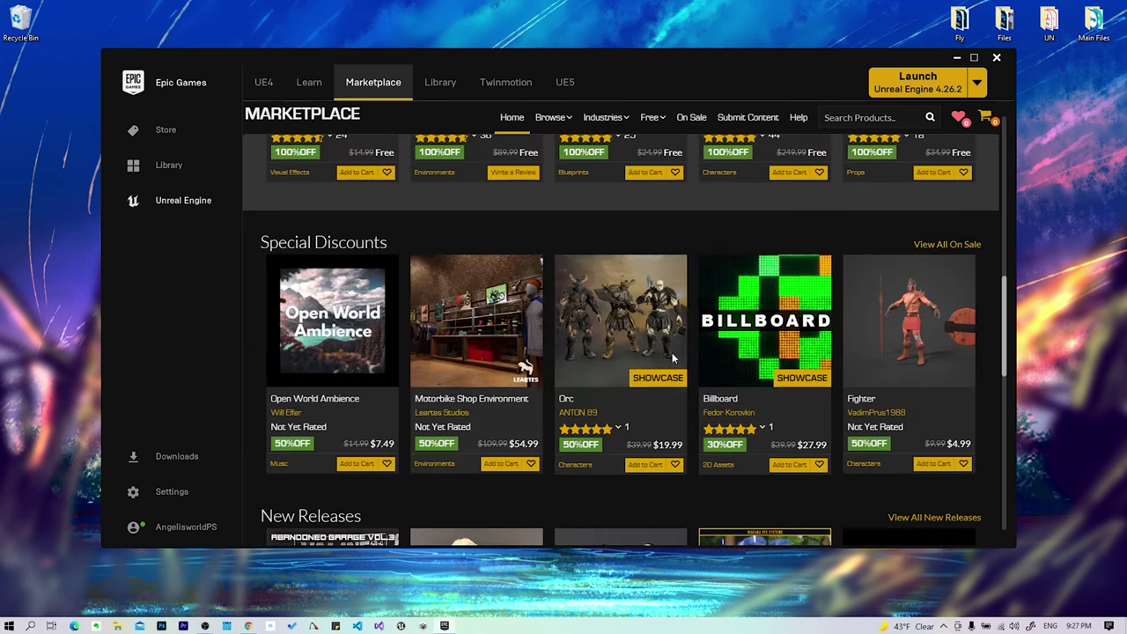
pyautogui.scroll(7, 606, 320)
pyautogui.scroll(1, 606, 320)
pyautogui.moveTo(554, 248)
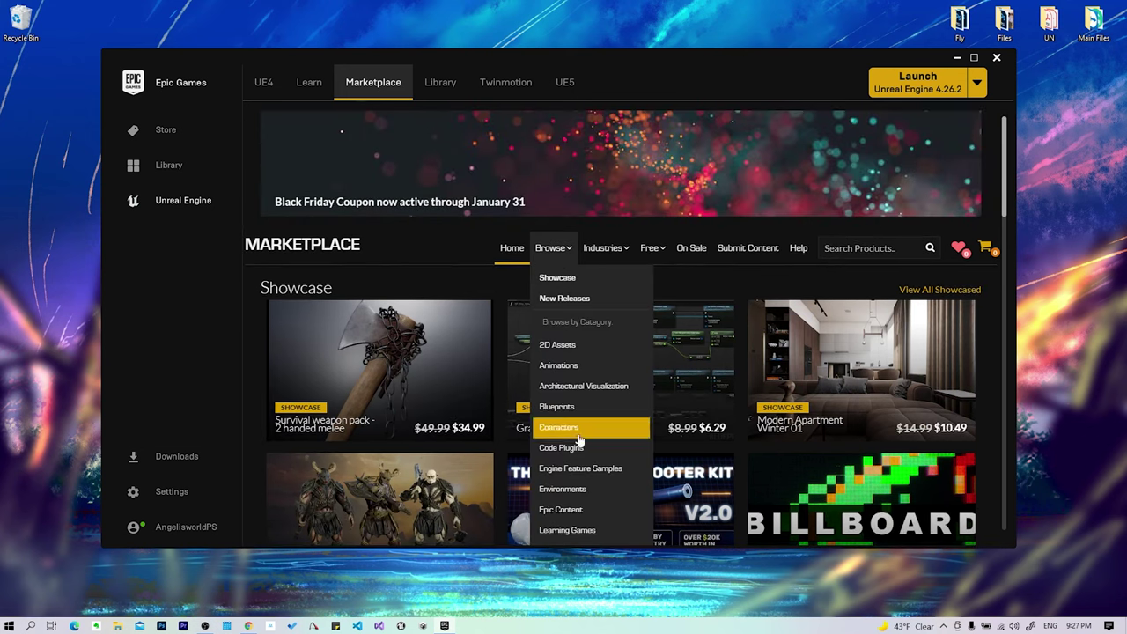
# Show the Marketplace's Environments category
pyautogui.click(579, 490)
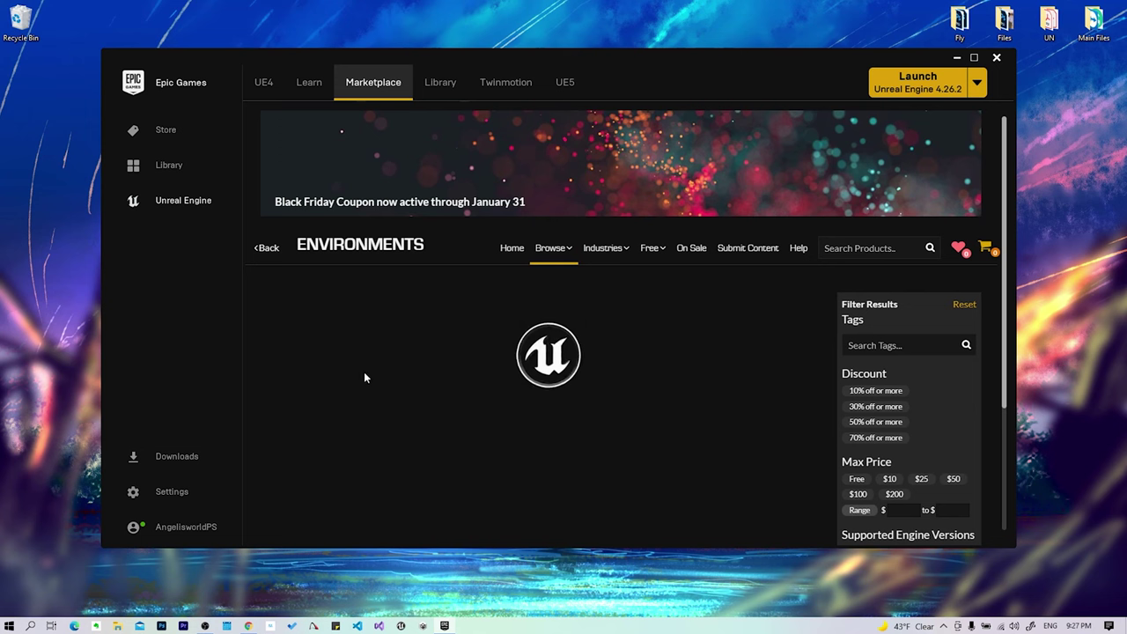
pyautogui.scroll(-2, 558, 293)
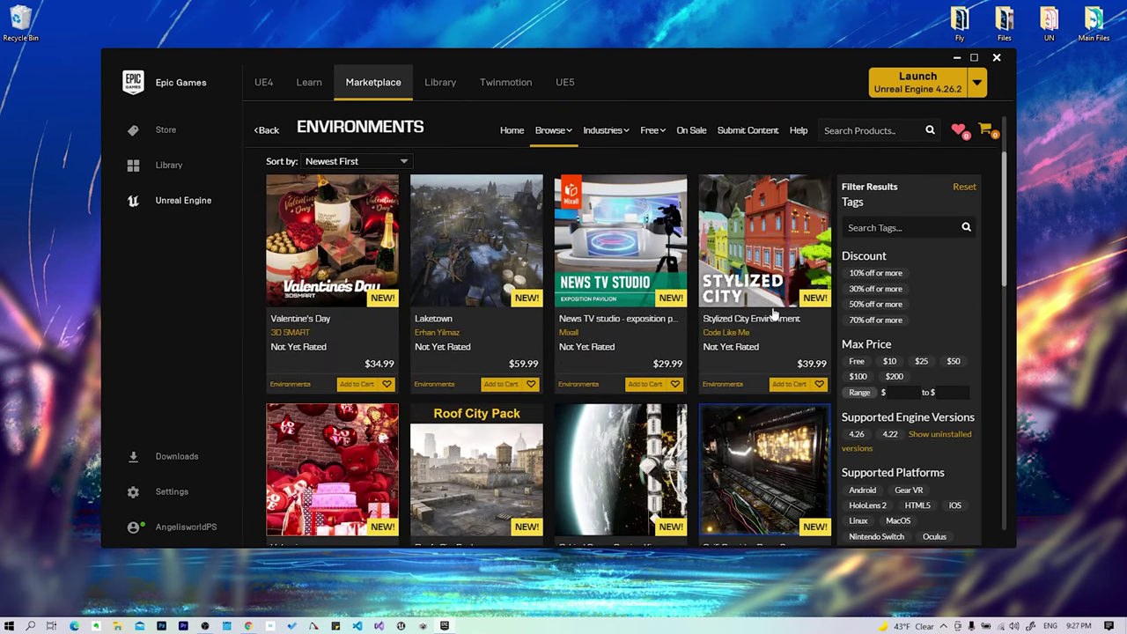
pyautogui.scroll(2, 635, 156)
pyautogui.moveTo(566, 255)
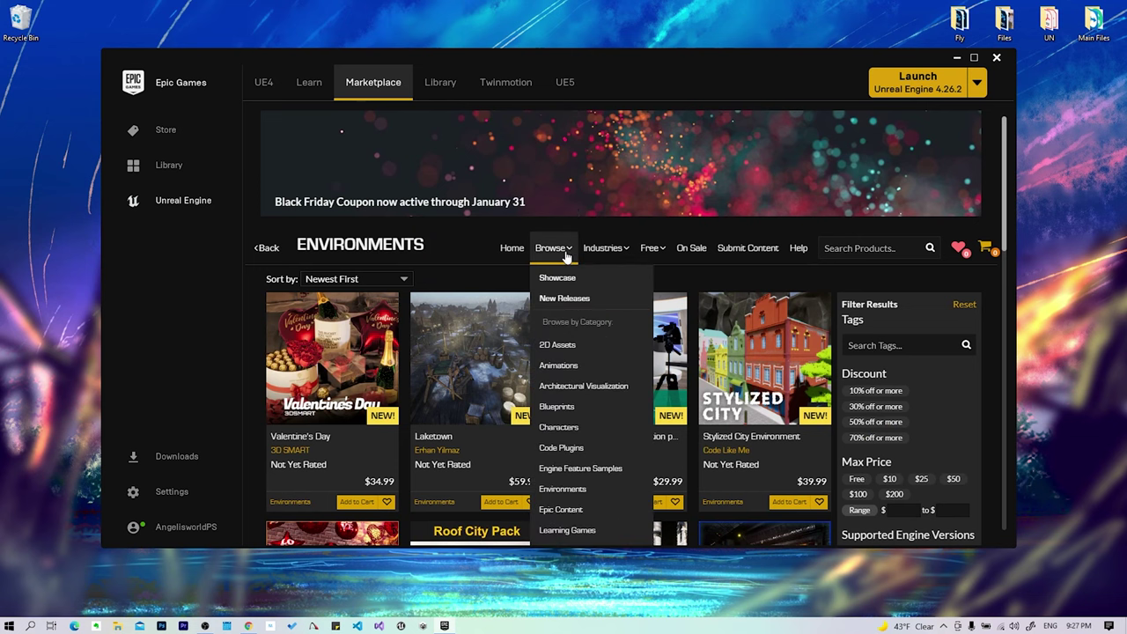
pyautogui.scroll(-2, 927, 318)
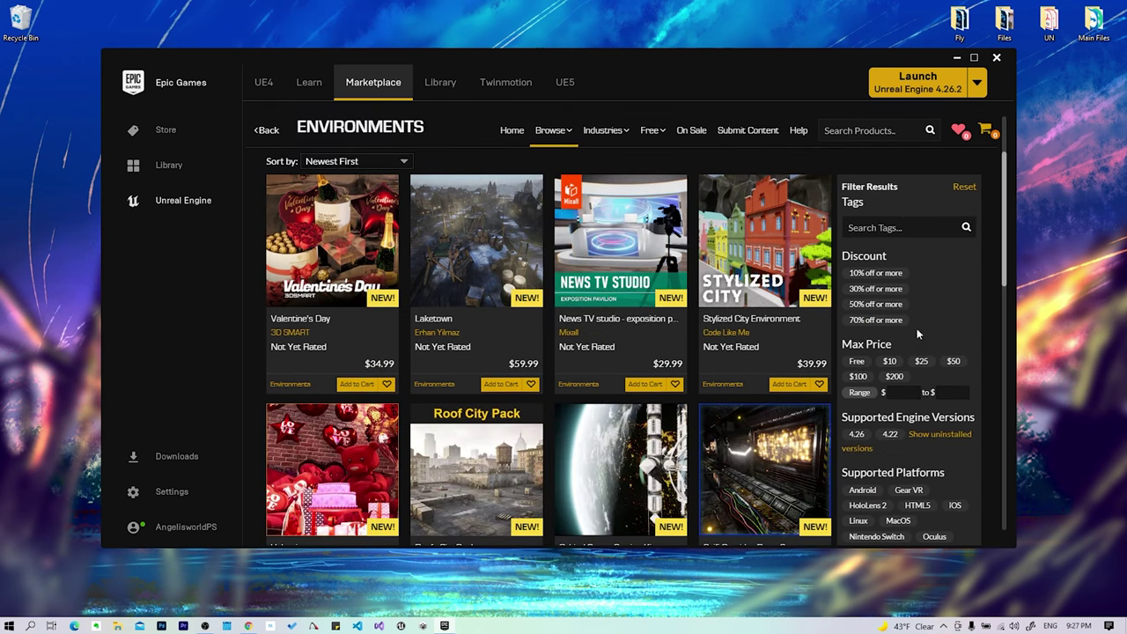
# Filter Environments to Free and open the Rural Australia product page
pyautogui.click(859, 361)
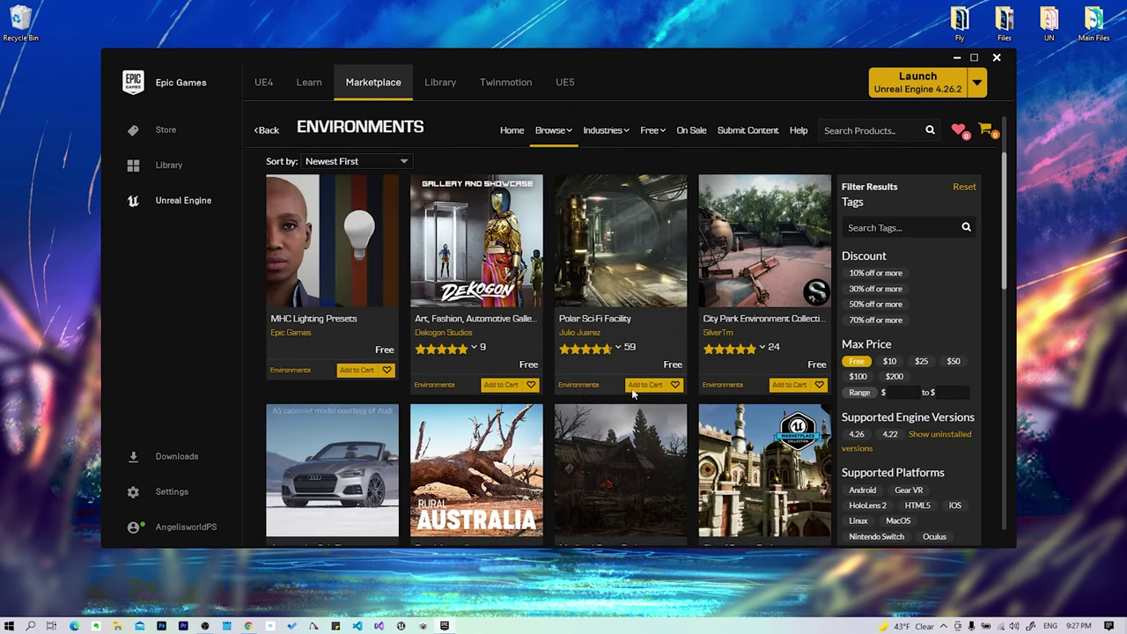
pyautogui.scroll(-2, 709, 297)
pyautogui.scroll(-2, 691, 317)
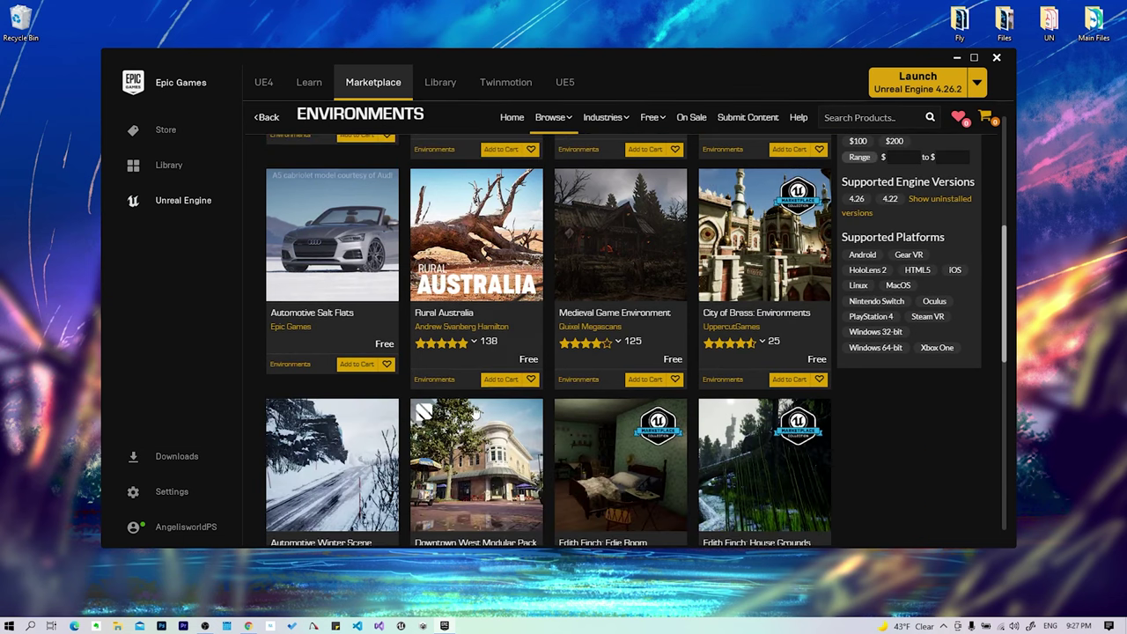
pyautogui.scroll(-2, 426, 447)
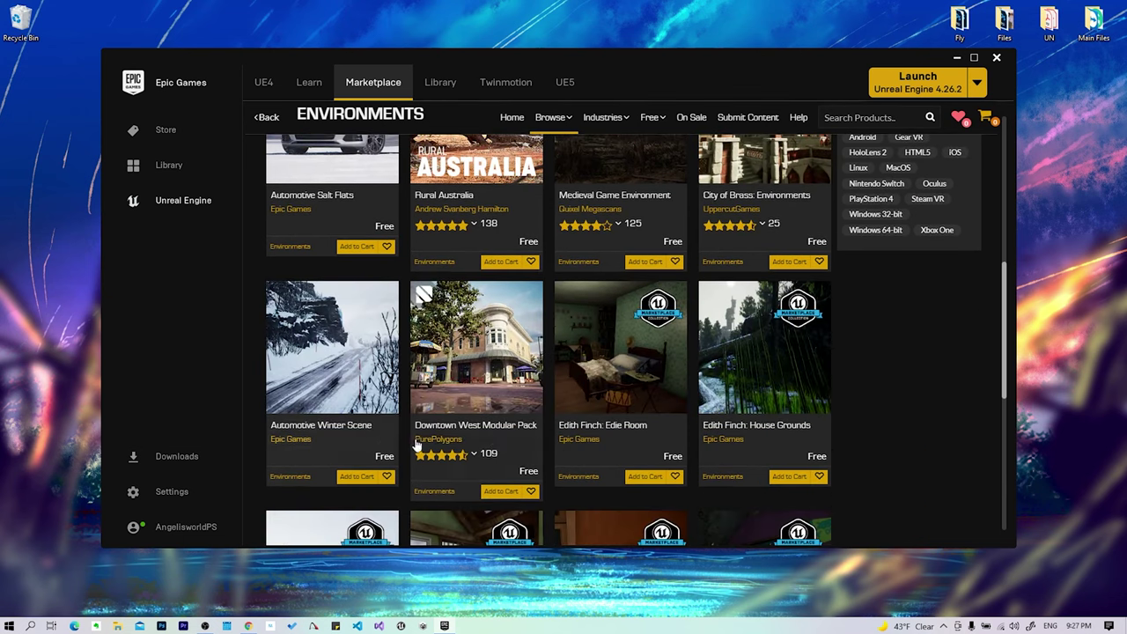
pyautogui.scroll(-4, 704, 400)
pyautogui.scroll(-3, 361, 374)
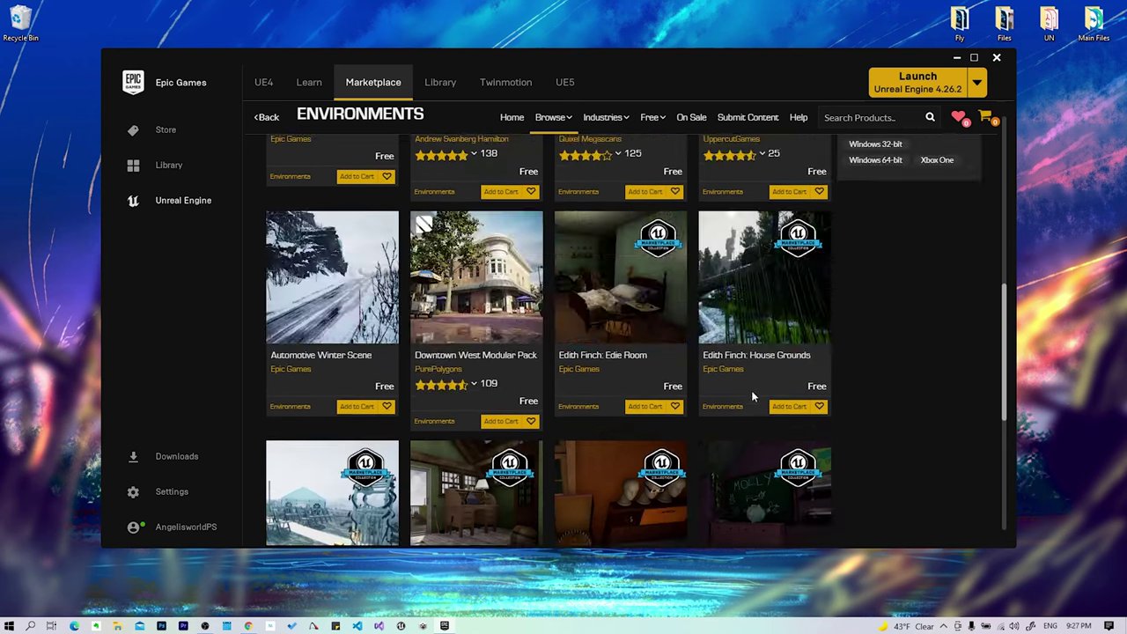
pyautogui.scroll(3, 495, 369)
pyautogui.scroll(2, 493, 378)
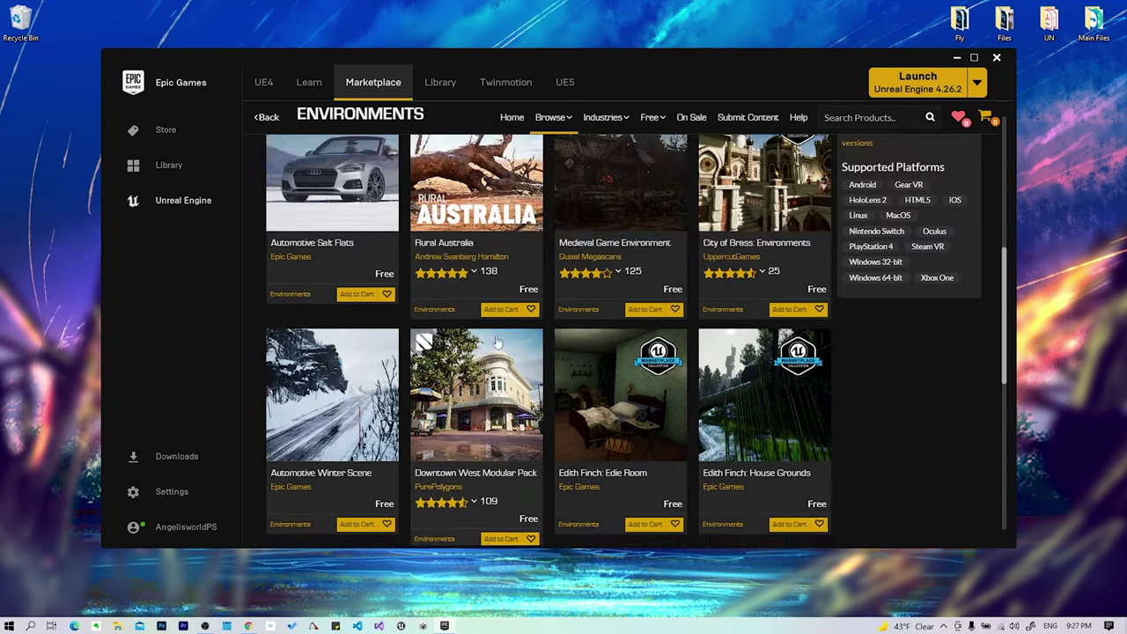
pyautogui.scroll(2, 484, 396)
pyautogui.click(475, 411)
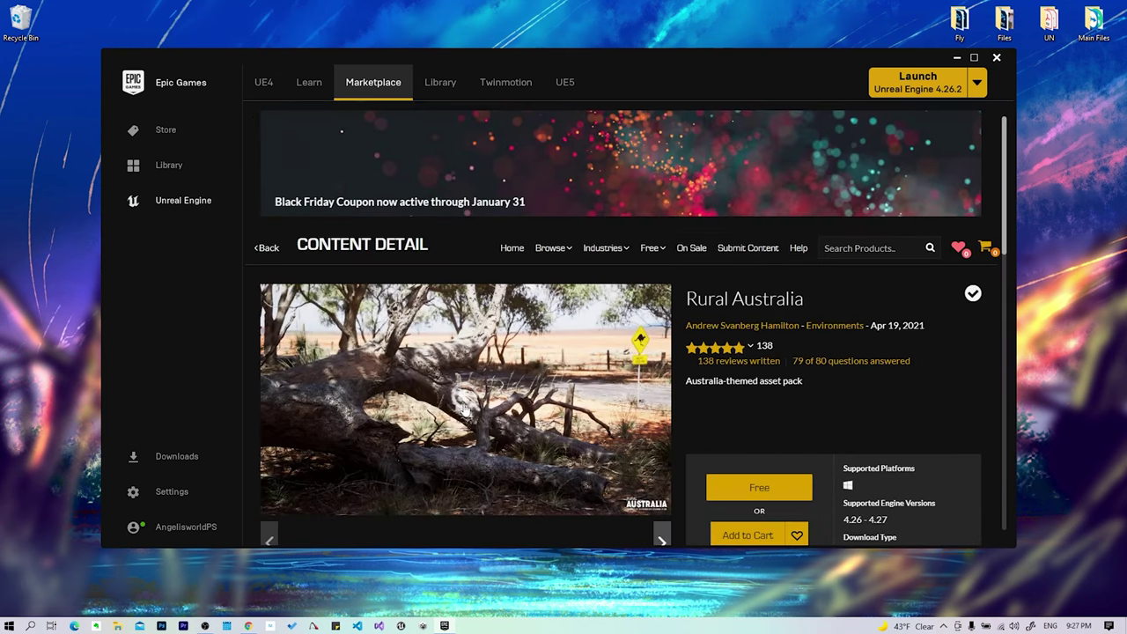
# Page through the Rural Australia screenshots at full size, then close the gallery
pyautogui.click(466, 410)
pyautogui.click(993, 317)
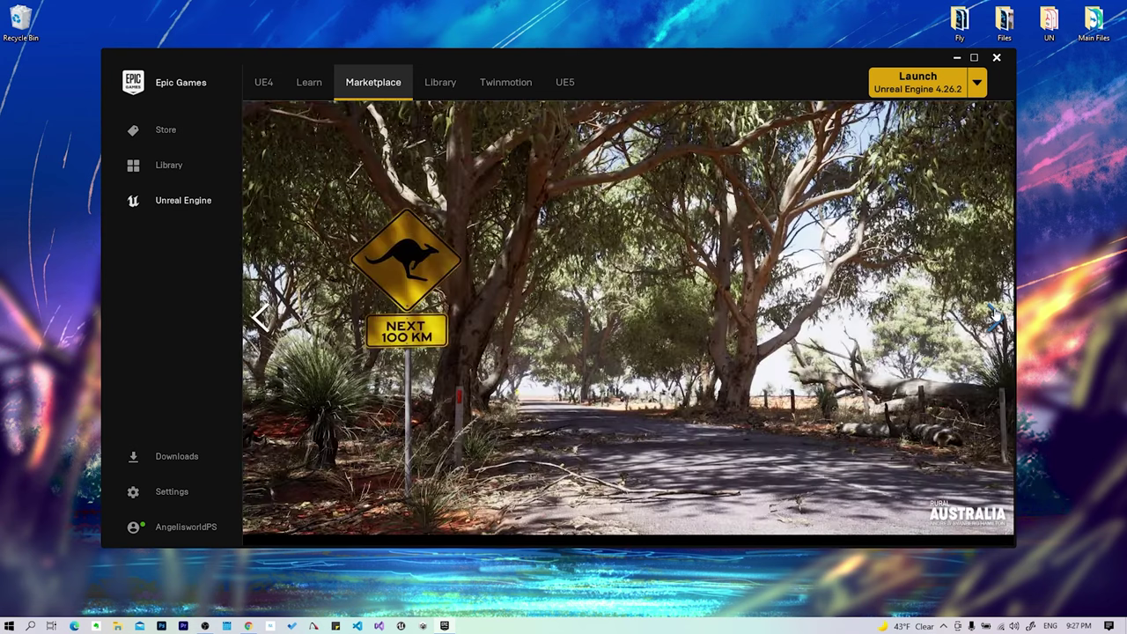
pyautogui.click(993, 317)
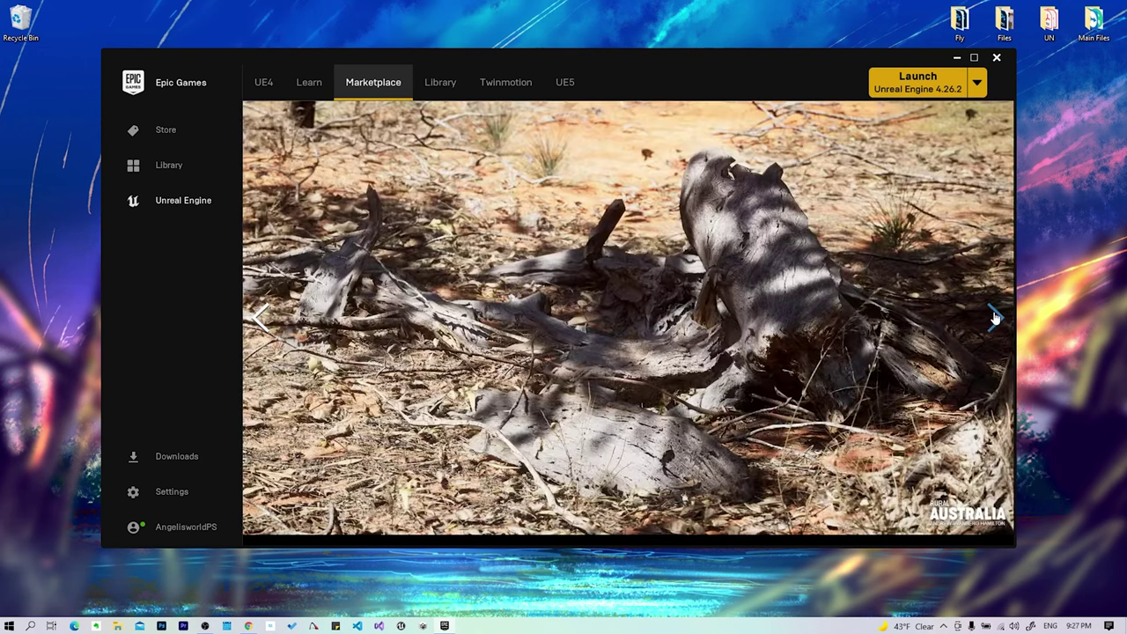
pyautogui.click(993, 316)
pyautogui.click(993, 316)
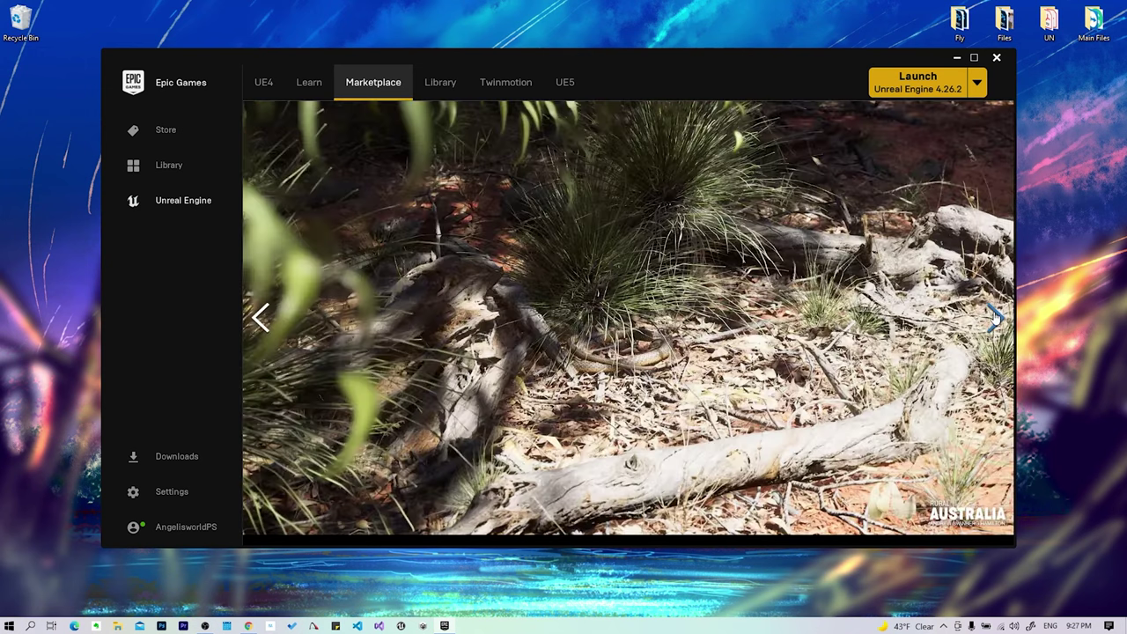
pyautogui.click(993, 319)
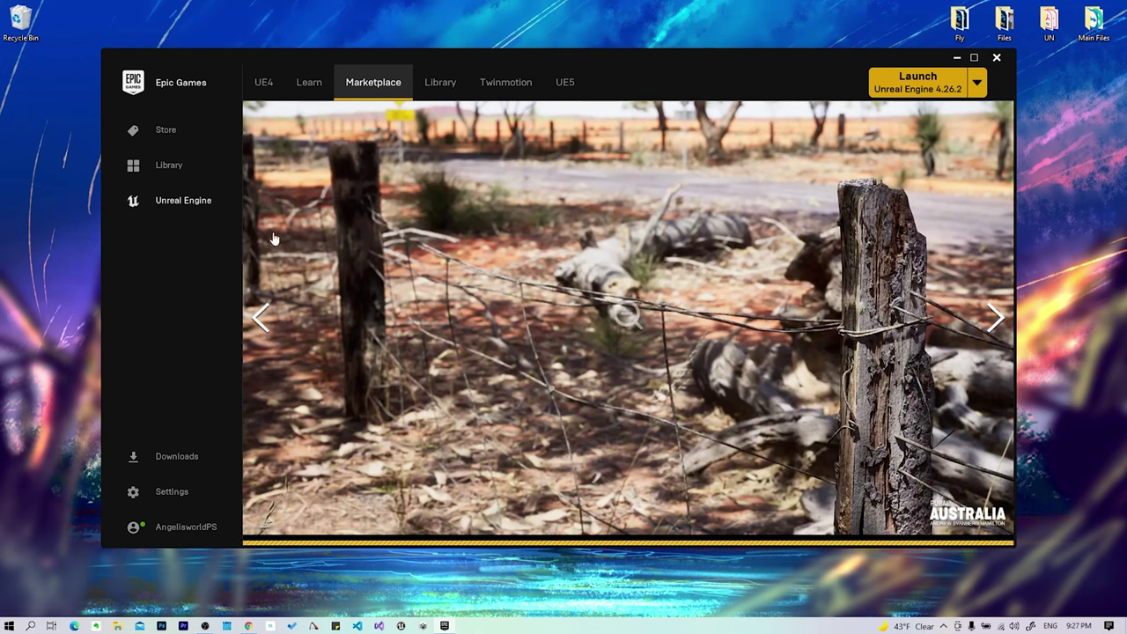
pyautogui.click(674, 332)
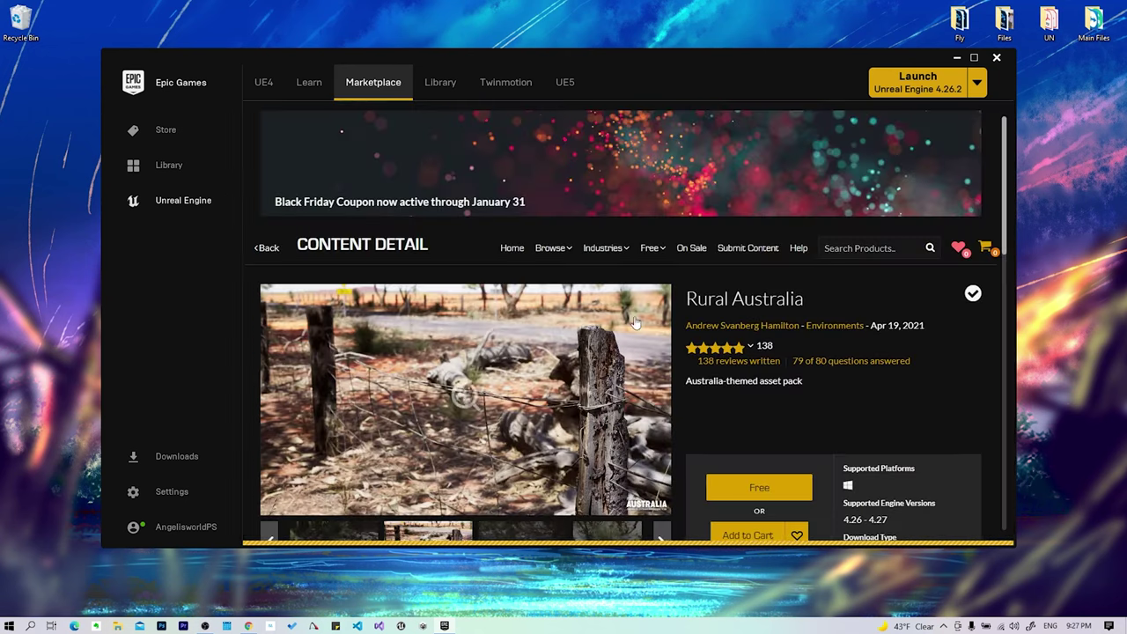
# Switch to the Library listing engine versions 4.22.3 and 4.26.2
pyautogui.moveTo(652, 251)
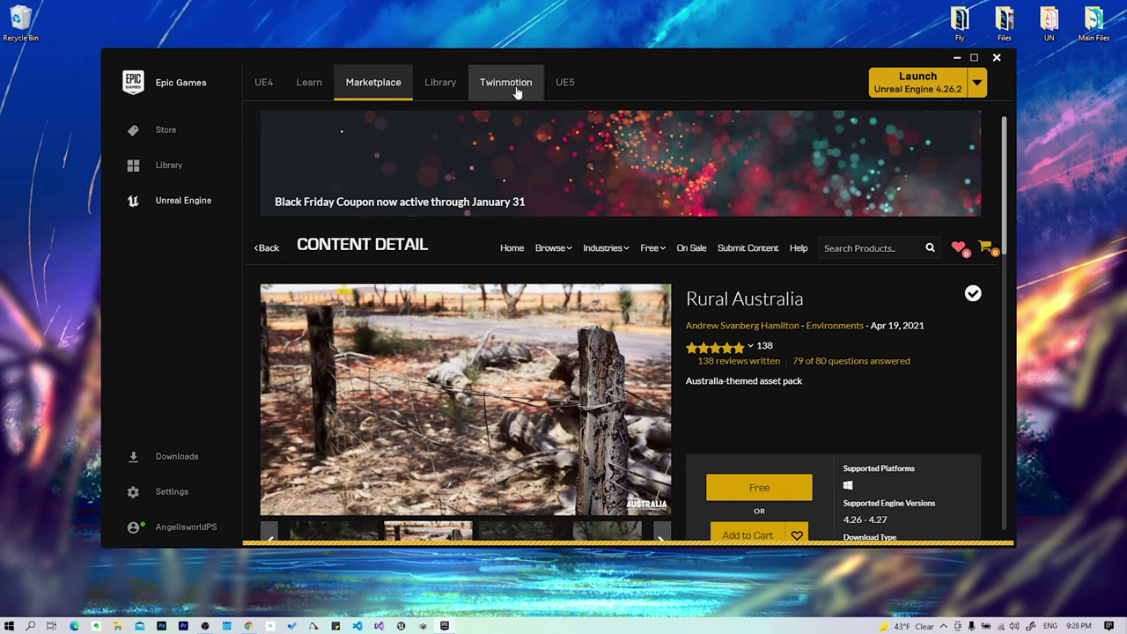
pyautogui.moveTo(564, 251)
pyautogui.scroll(-2, 570, 365)
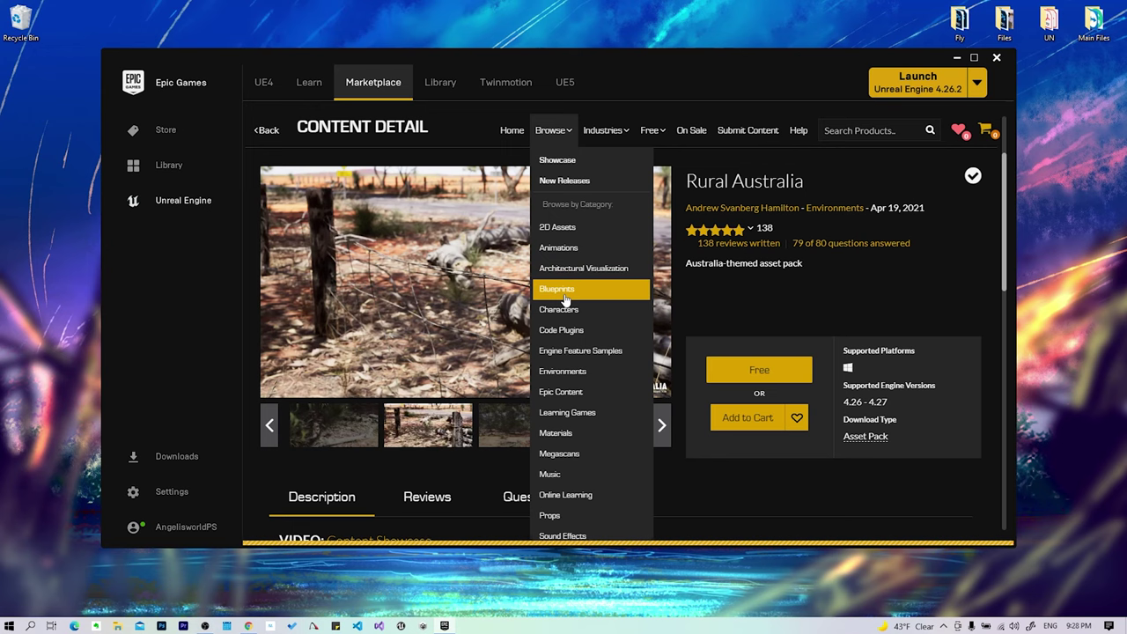
pyautogui.click(462, 88)
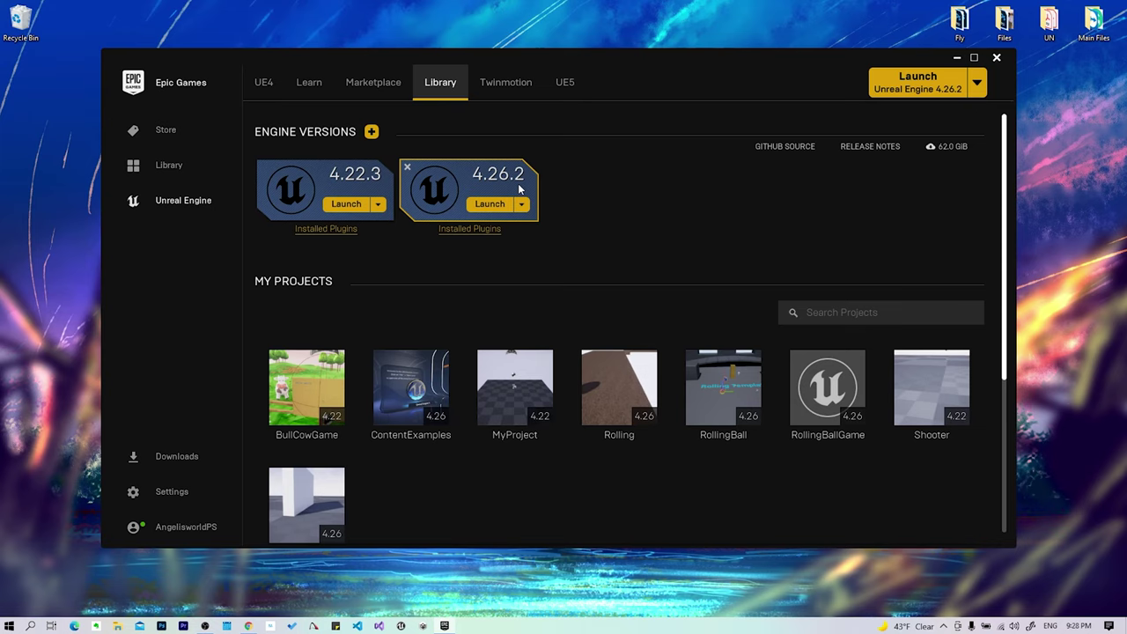
pyautogui.click(372, 132)
pyautogui.click(673, 174)
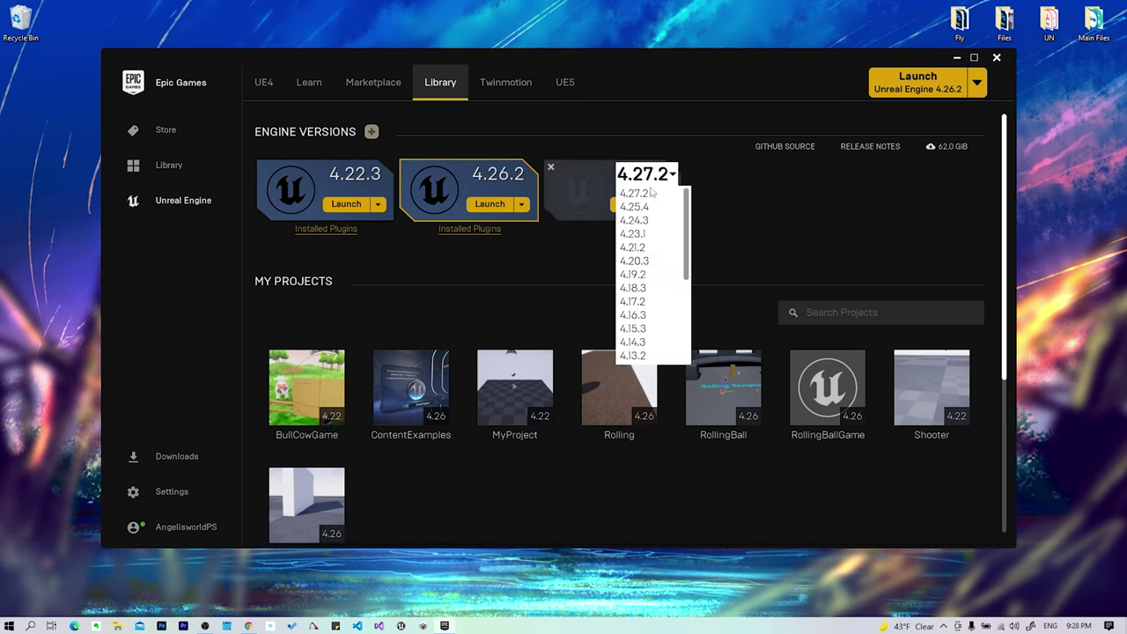
pyautogui.click(551, 167)
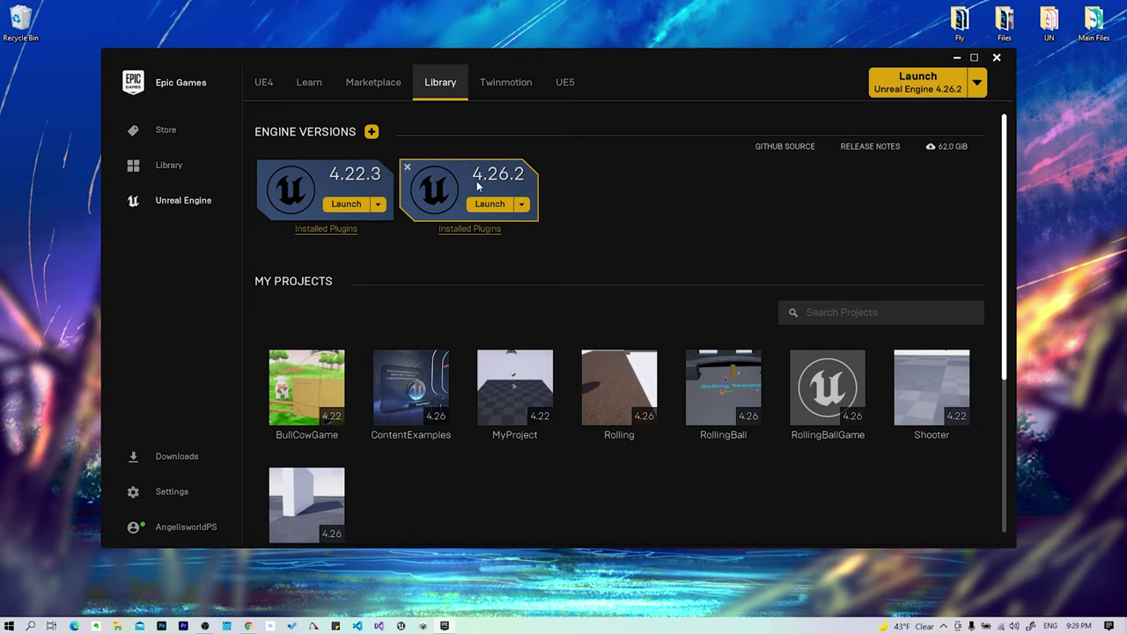
pyautogui.scroll(-1, 621, 212)
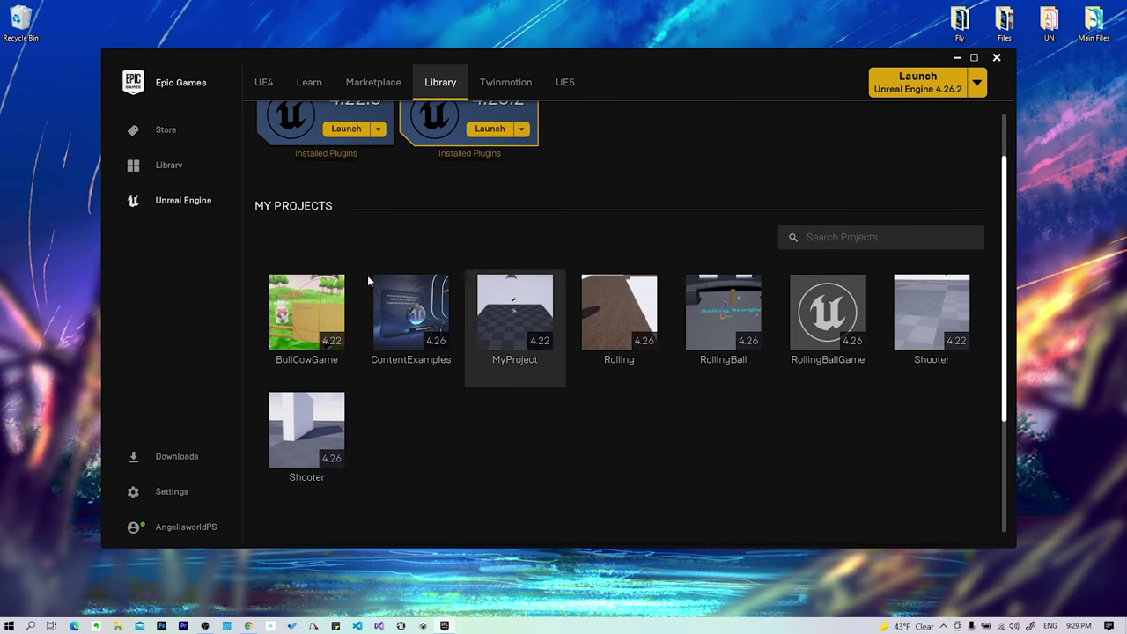
pyautogui.scroll(-1, 361, 405)
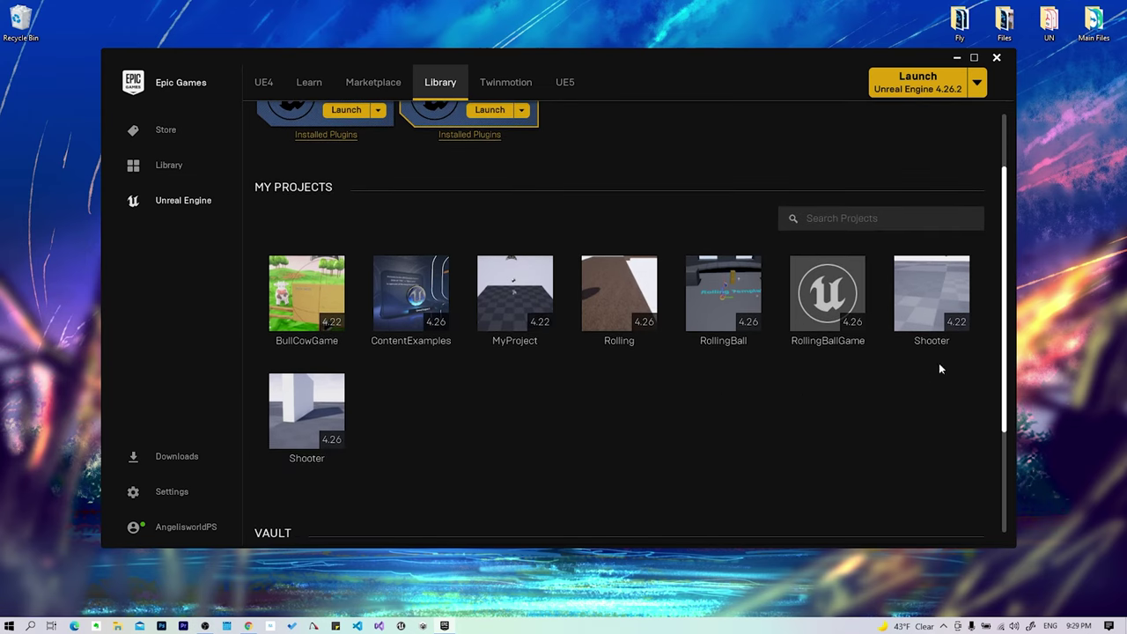
pyautogui.scroll(-1, 290, 489)
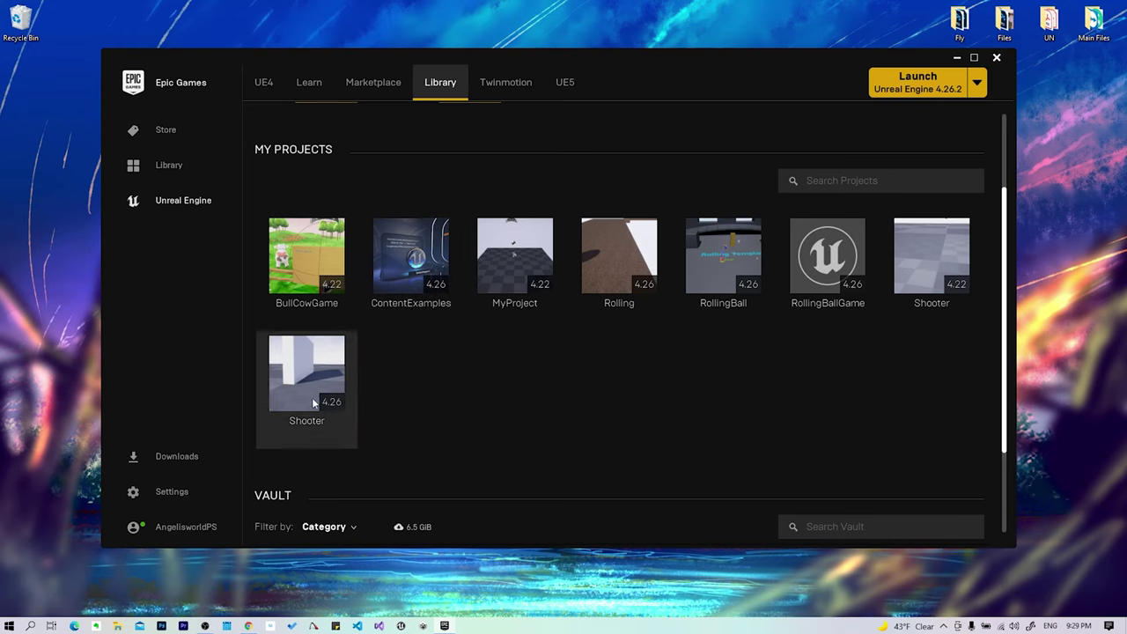
pyautogui.scroll(-3, 370, 294)
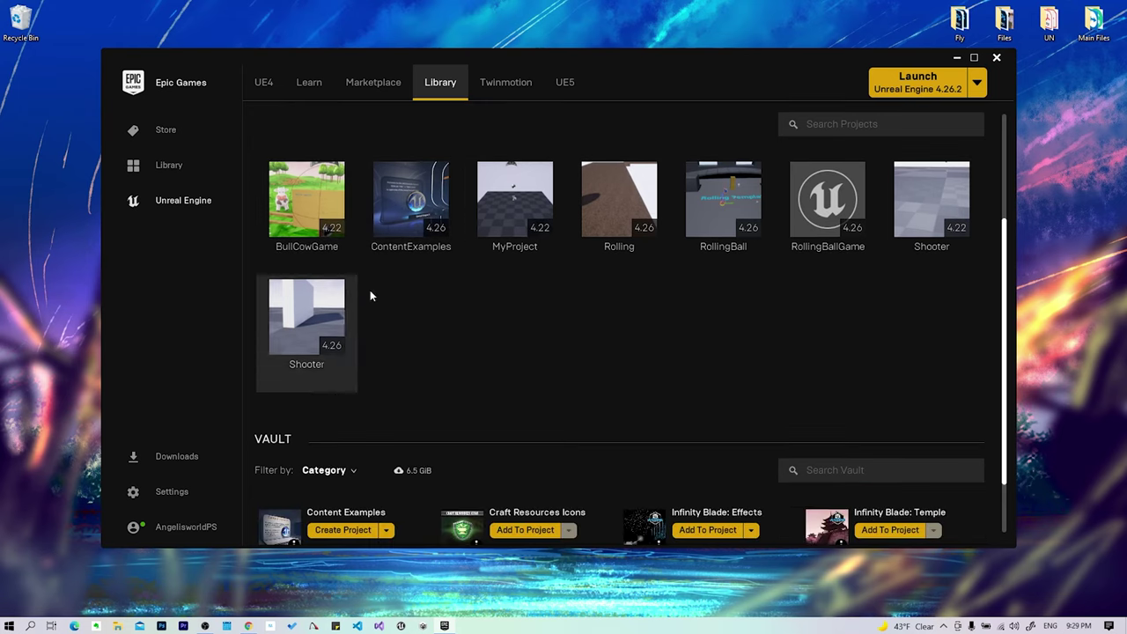
pyautogui.scroll(-1, 560, 306)
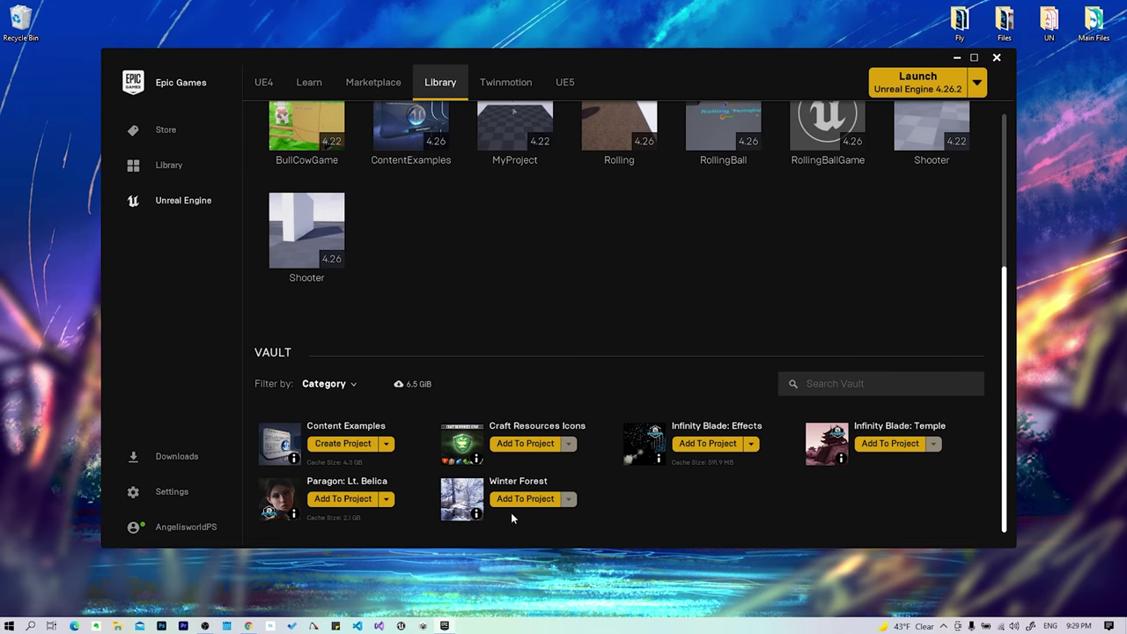
pyautogui.scroll(6, 533, 475)
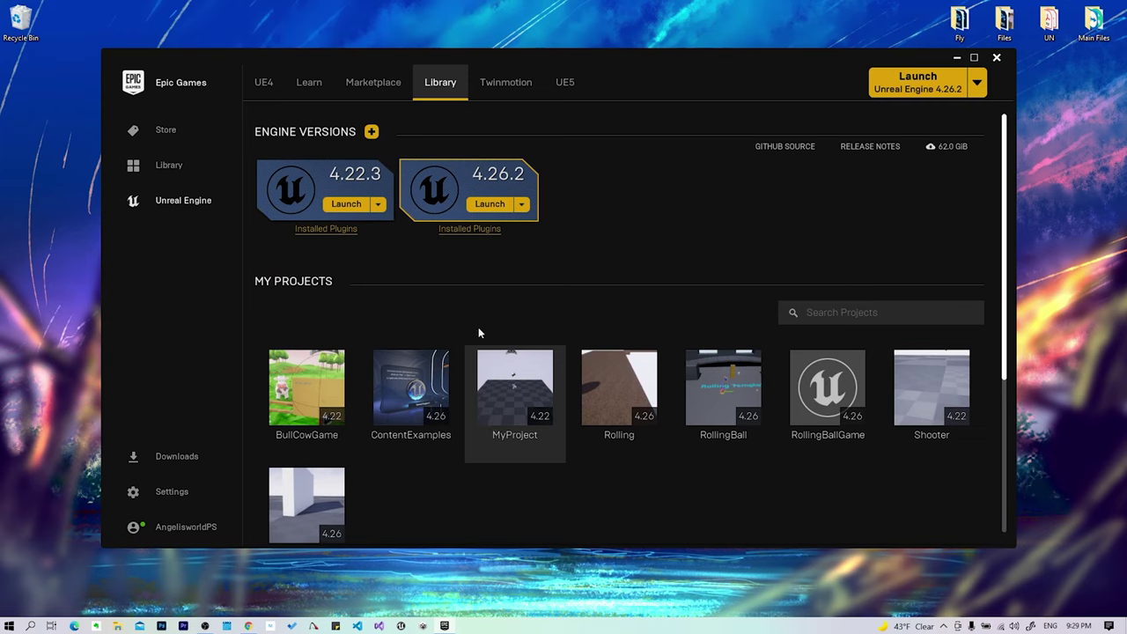
pyautogui.click(491, 204)
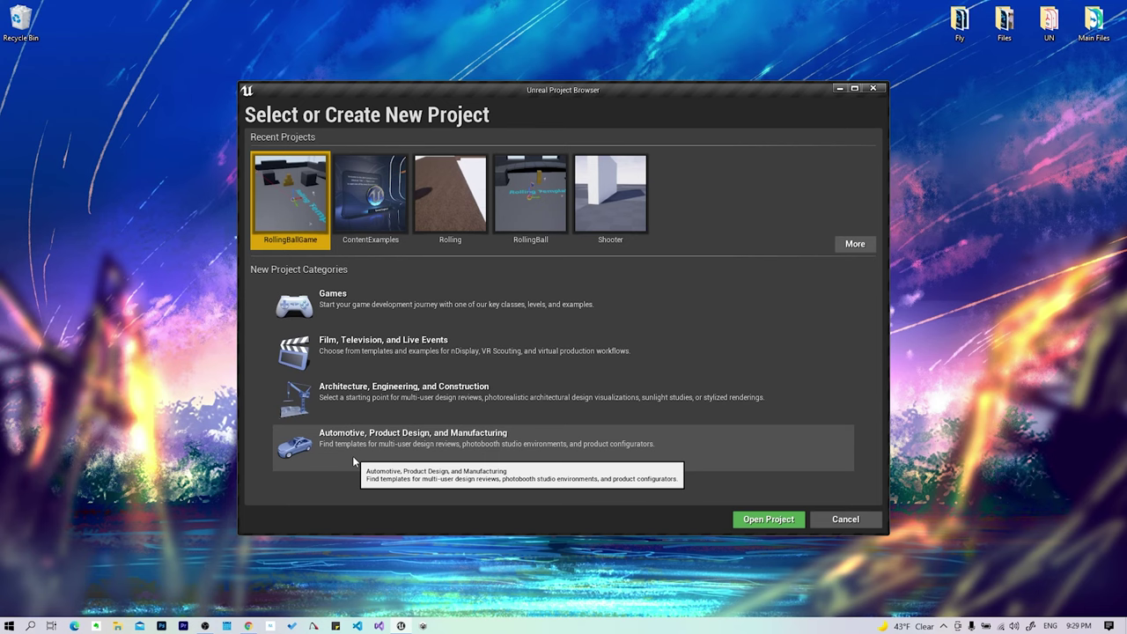
# Select the Games category in the 4.26.2 Project Browser
pyautogui.click(342, 317)
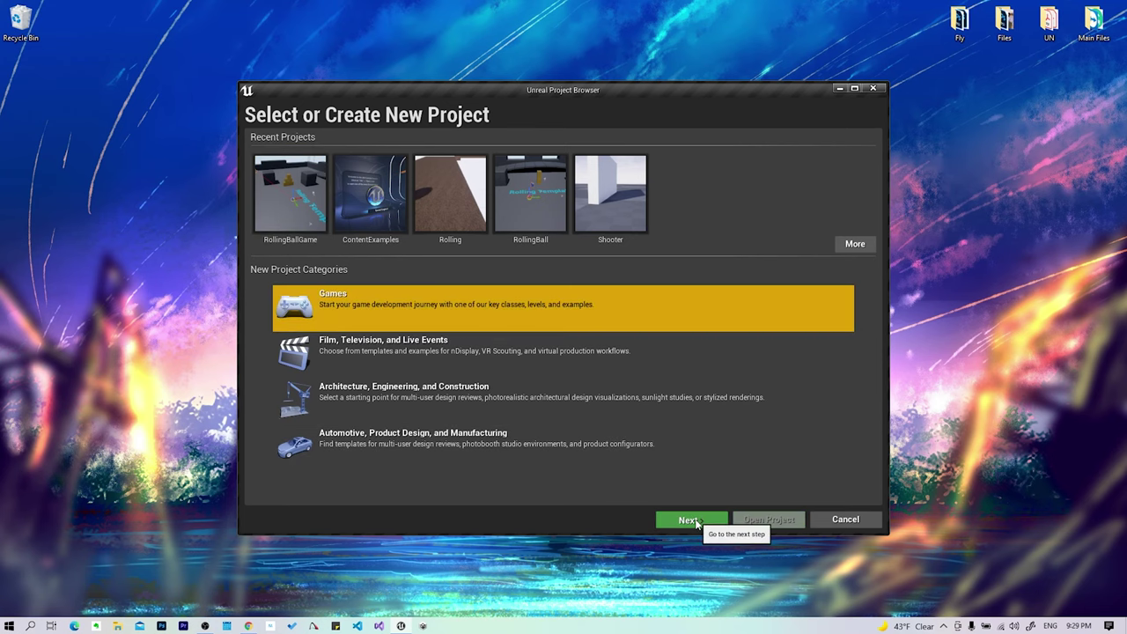
# Preview the First Person and Flying templates, then choose the Rolling template for the new project
pyautogui.click(663, 522)
pyautogui.click(318, 161)
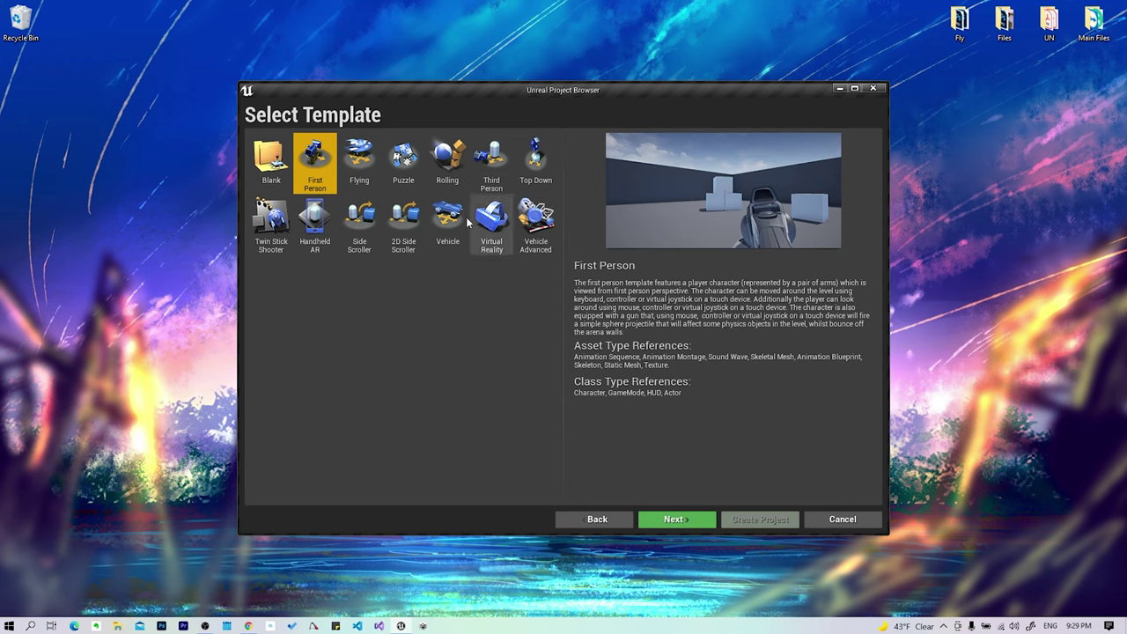
pyautogui.click(360, 163)
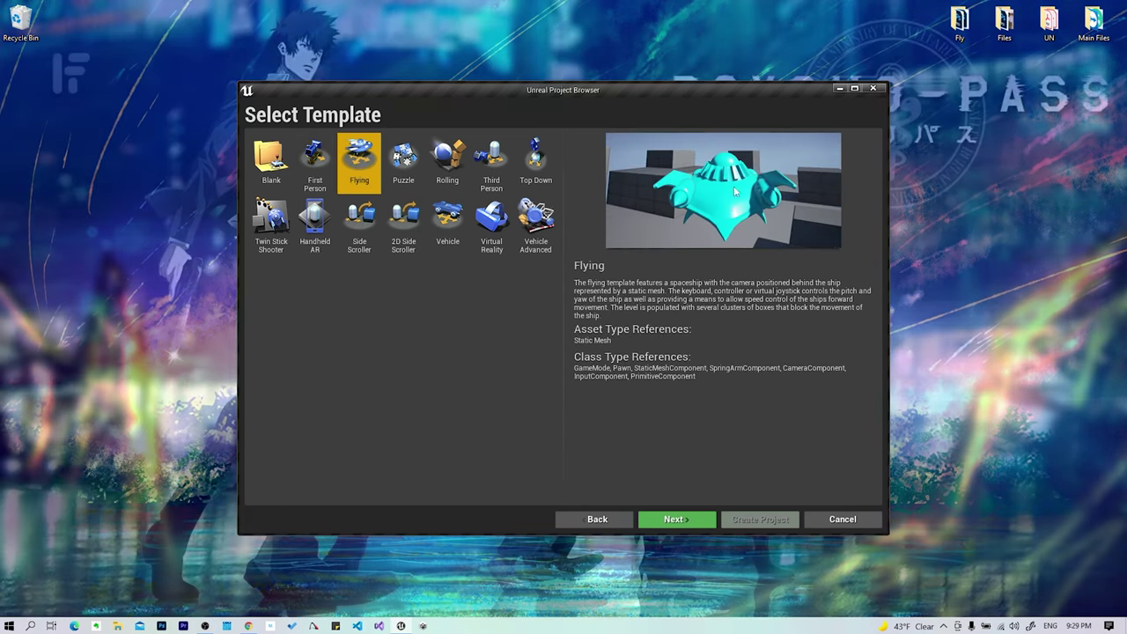
pyautogui.click(458, 169)
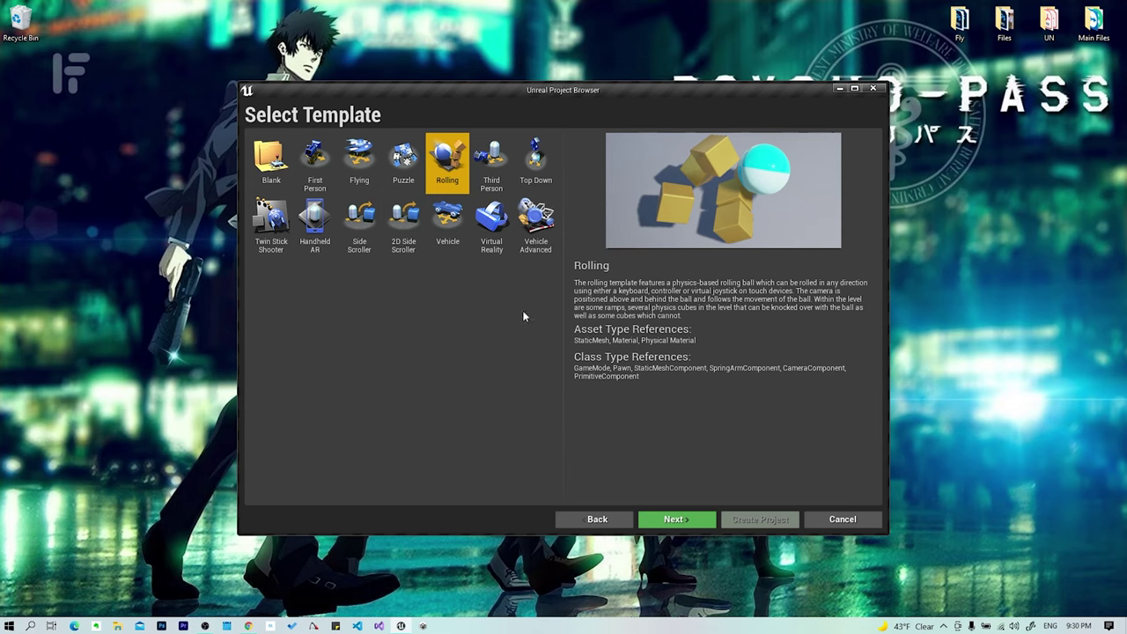
pyautogui.click(676, 518)
pyautogui.click(320, 178)
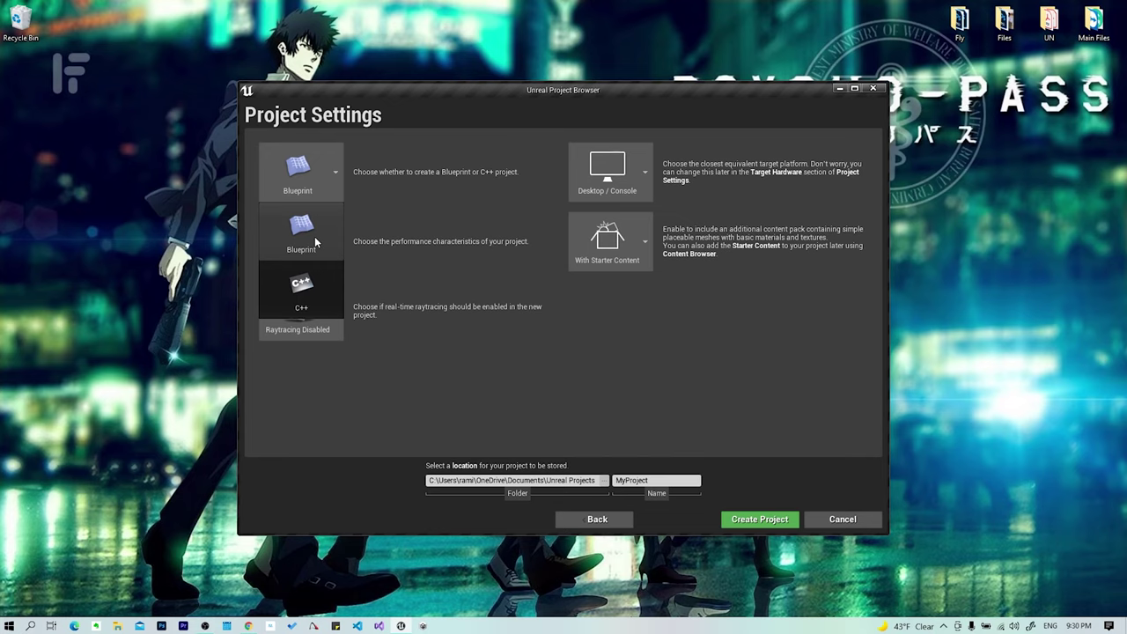
# Keep the project as Blueprint with Maximum Quality and Raytracing Disabled
pyautogui.click(314, 236)
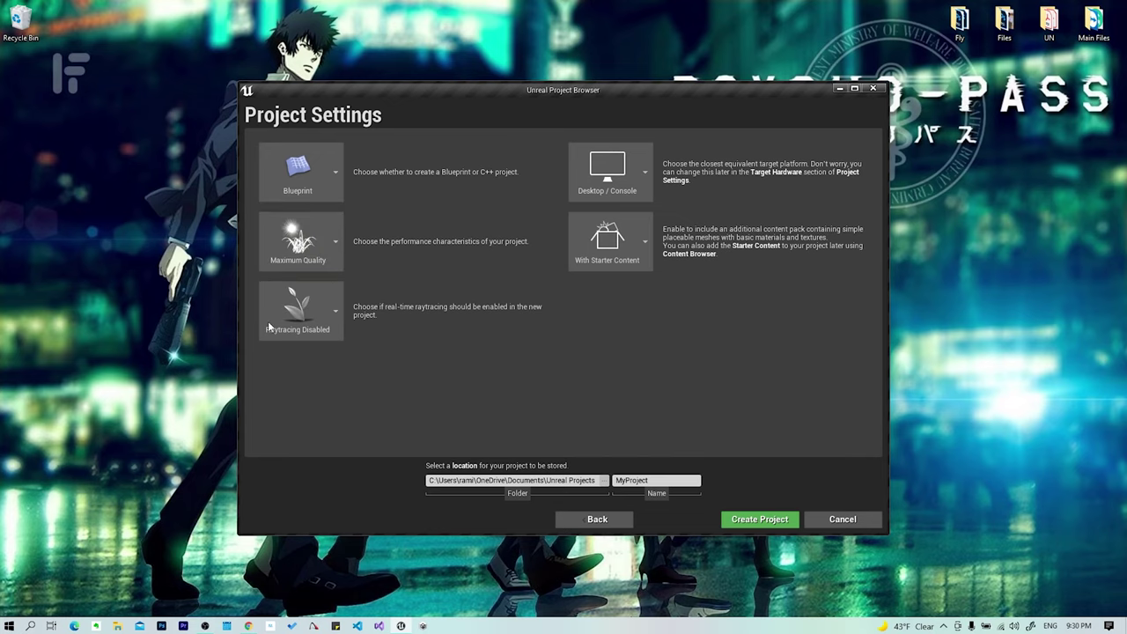
pyautogui.click(332, 256)
pyautogui.click(402, 370)
pyautogui.click(308, 291)
pyautogui.click(278, 378)
pyautogui.click(330, 324)
pyautogui.click(380, 386)
pyautogui.click(307, 328)
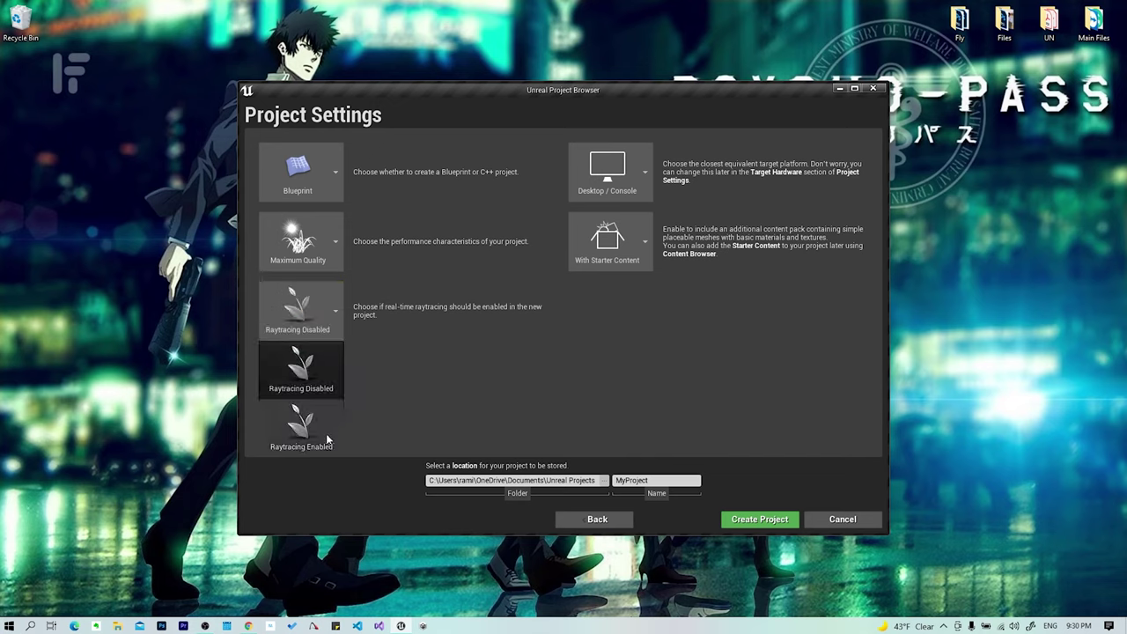
pyautogui.click(391, 370)
pyautogui.click(297, 312)
pyautogui.click(444, 357)
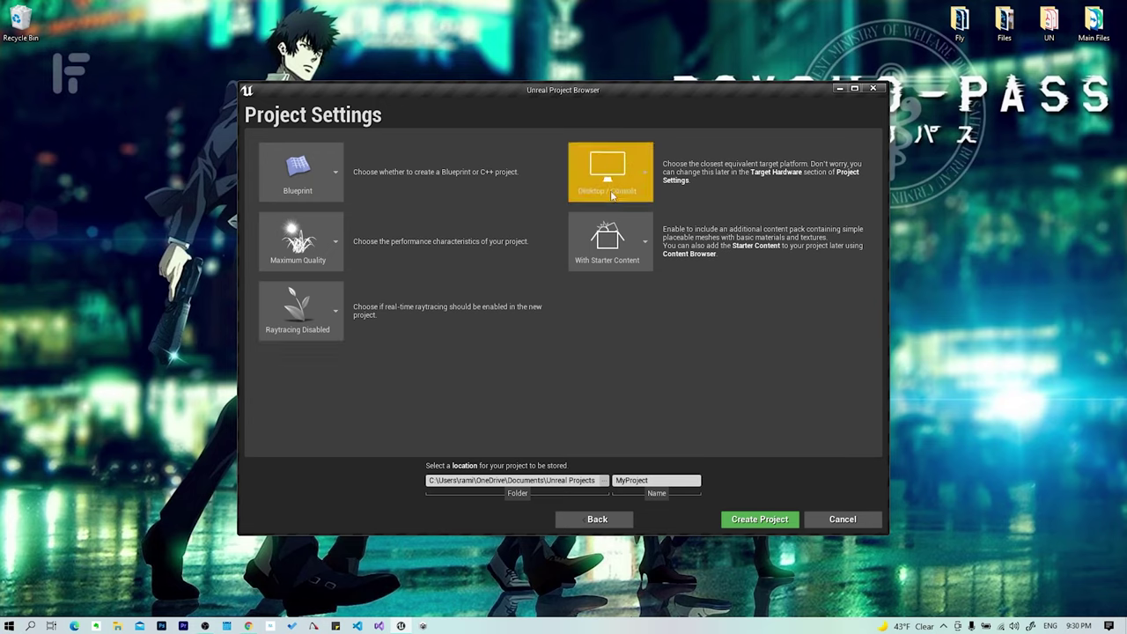
# Keep Desktop/Console as the target platform and choose With Starter Content
pyautogui.click(611, 196)
pyautogui.click(613, 217)
pyautogui.click(609, 181)
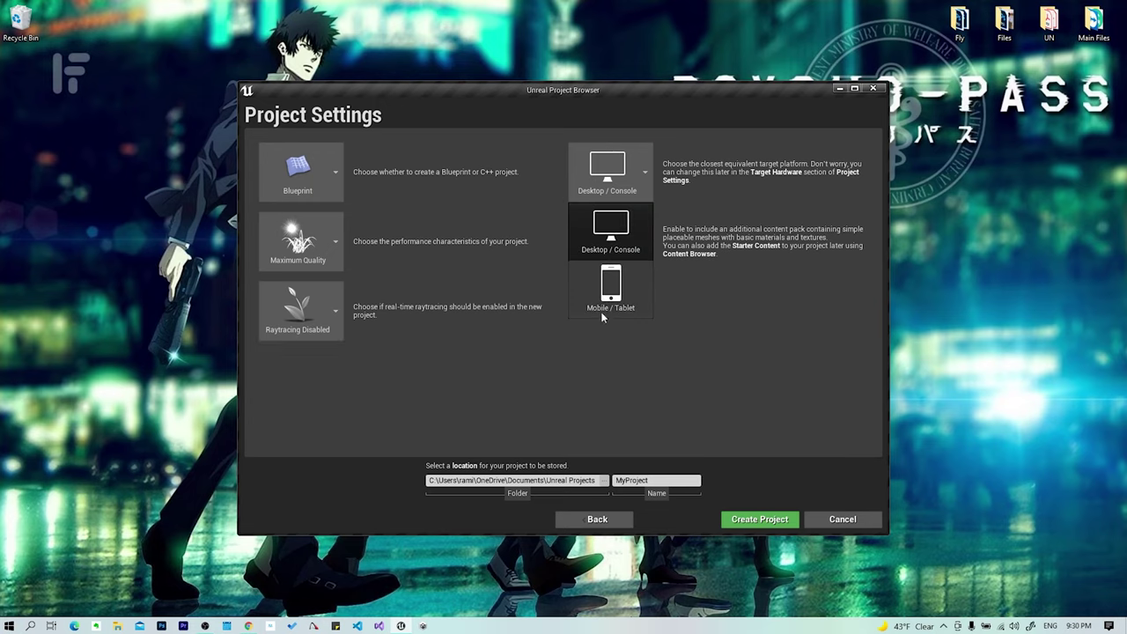
pyautogui.click(614, 236)
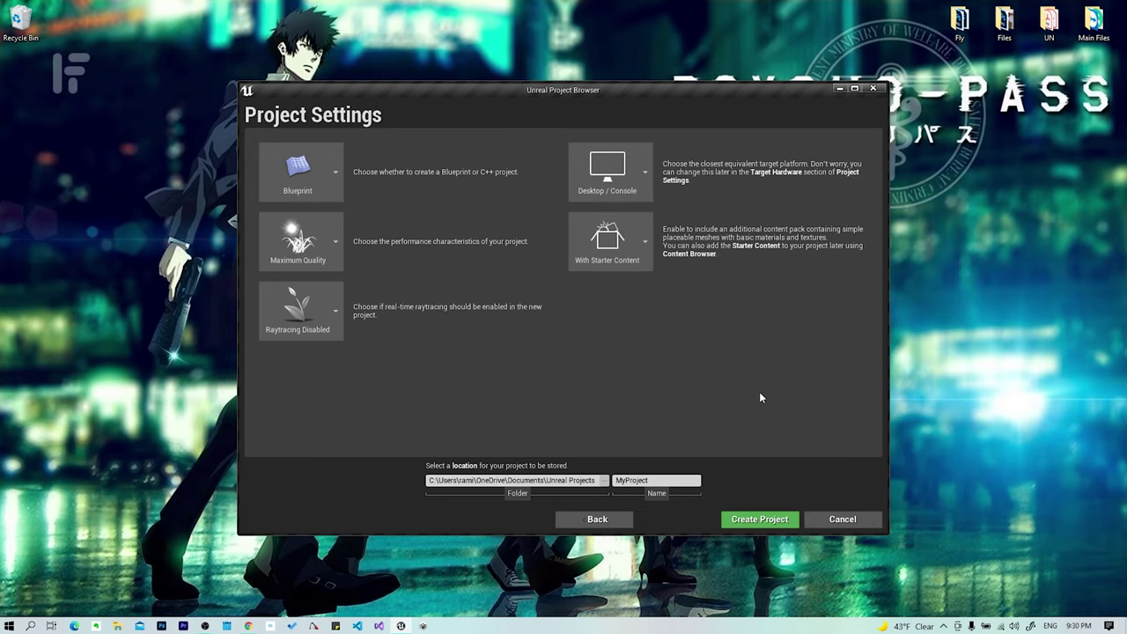
pyautogui.click(622, 263)
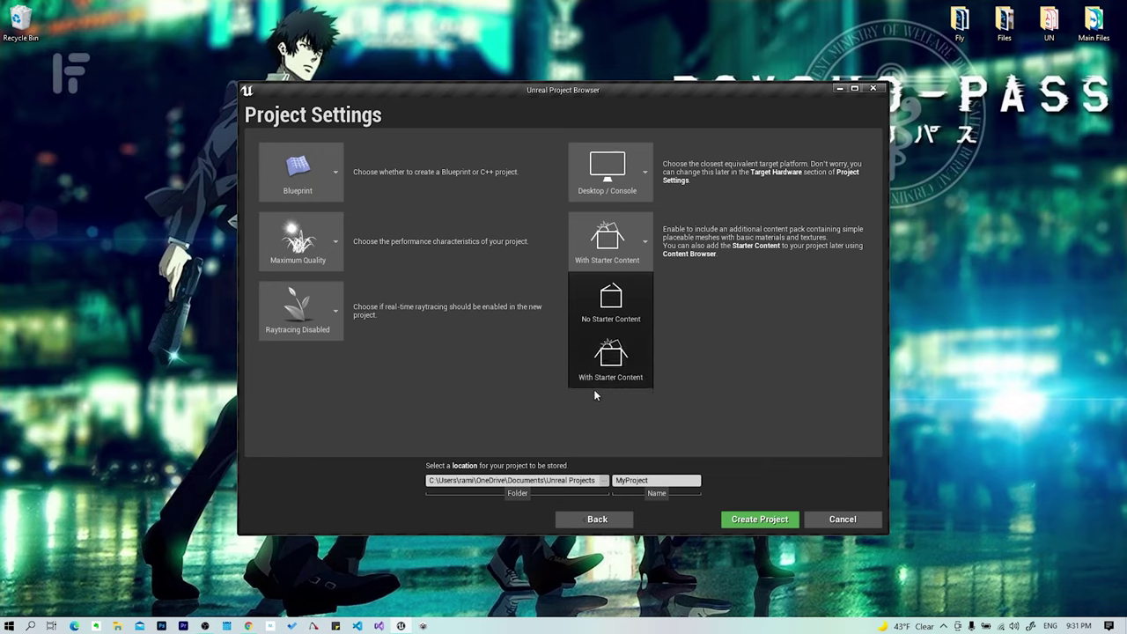
pyautogui.click(621, 356)
pyautogui.click(607, 240)
pyautogui.click(616, 305)
pyautogui.click(621, 261)
pyautogui.click(607, 352)
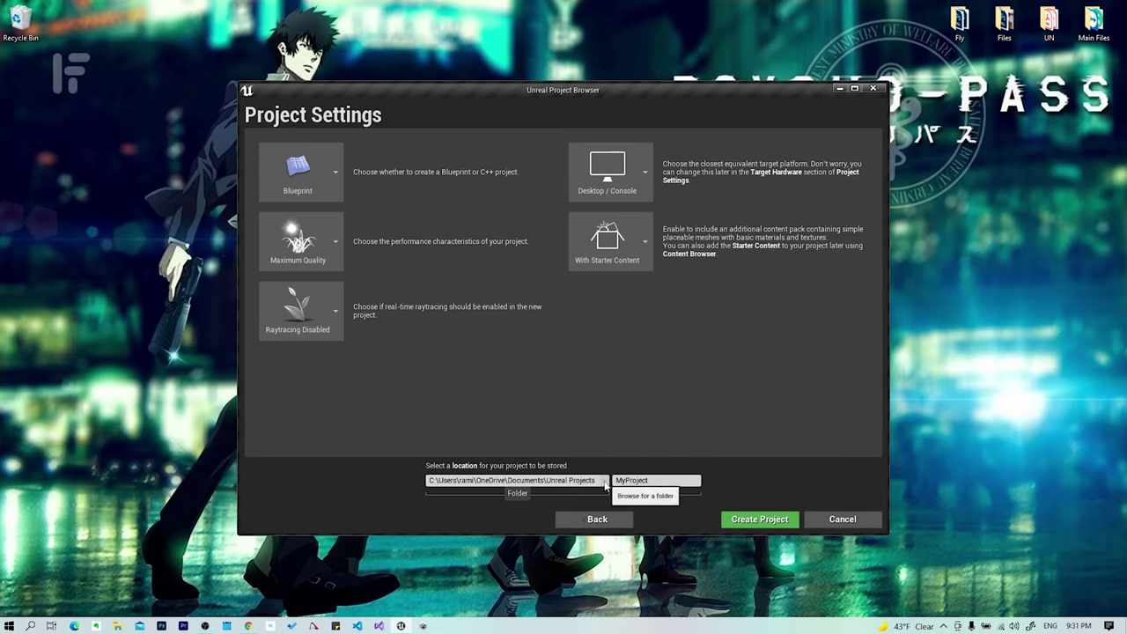
# Replace the project name MyProject with BallGame and create the project
pyautogui.doubleClick(647, 480)
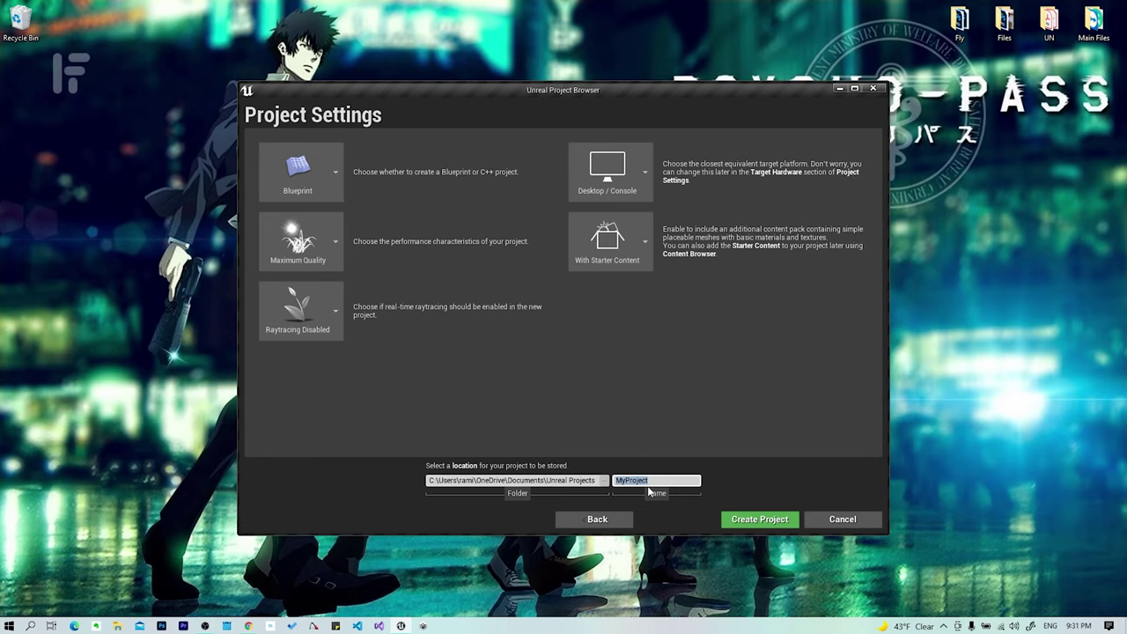
pyautogui.press('BackSpace')
pyautogui.write('B')
pyautogui.write('all')
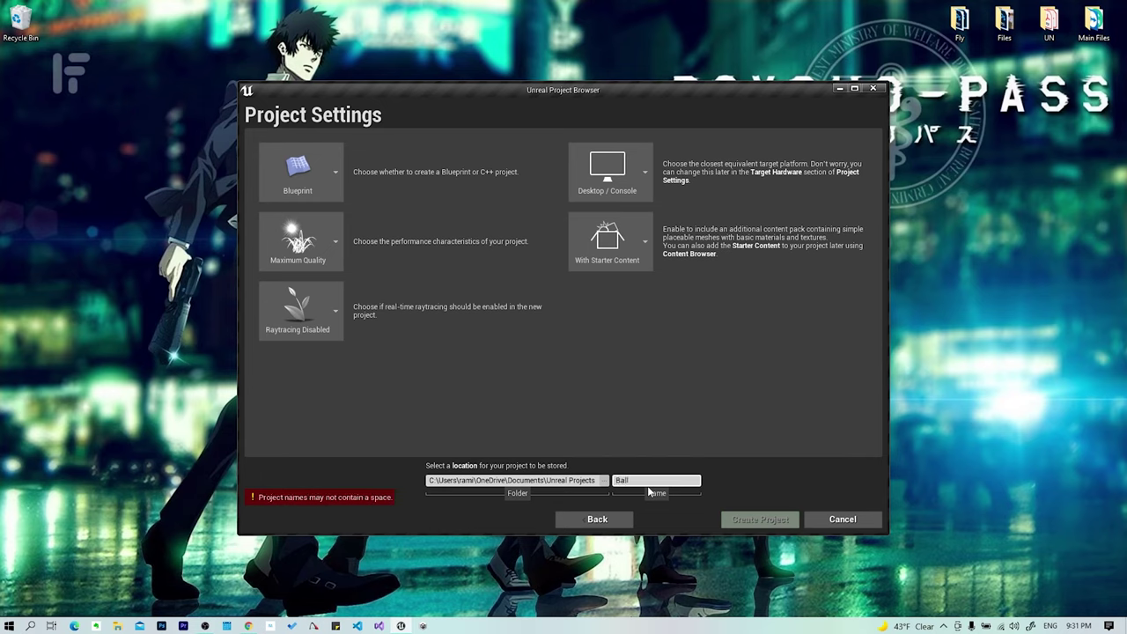
pyautogui.press('BackSpace')
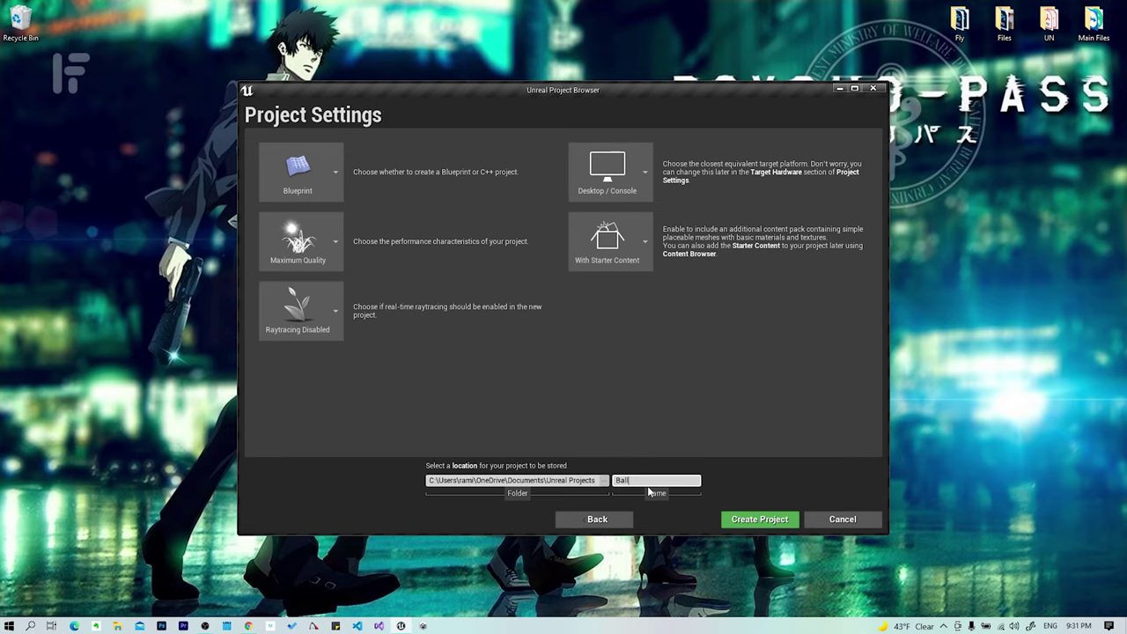
pyautogui.write('G')
pyautogui.write('ame')
pyautogui.click(768, 519)
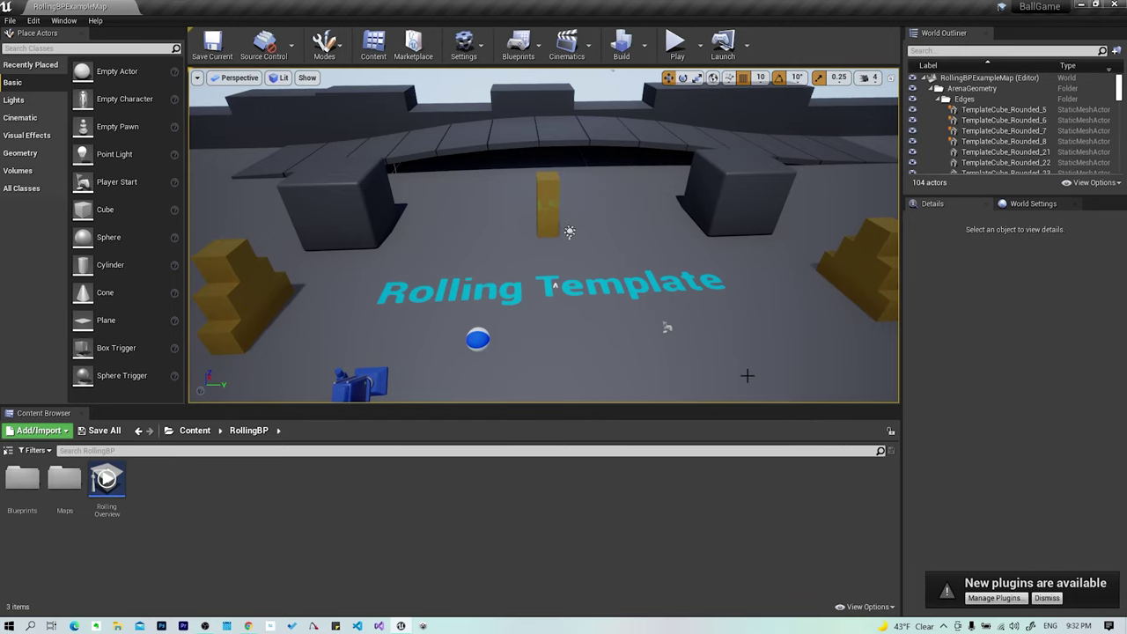
# Orbit the view around the RollingBPExampleMap arena and its edge blocks, then return to the overview
pyautogui.keyDown('alt'); pyautogui.moveTo(543, 281); pyautogui.dragTo(543, 282); pyautogui.keyUp('alt')
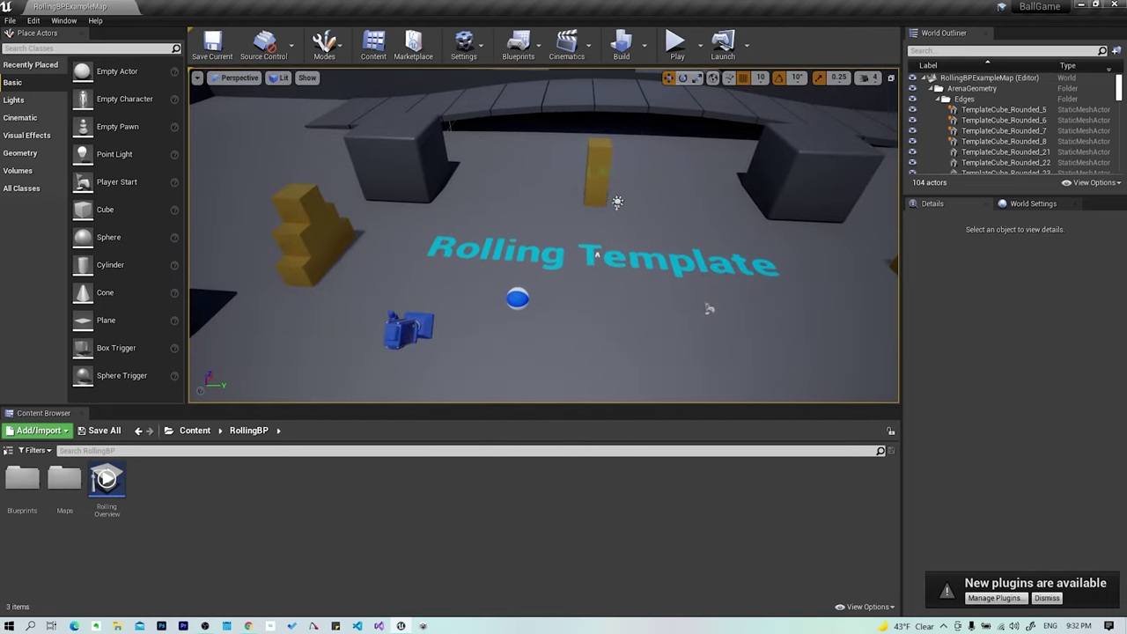
pyautogui.keyDown('alt'); pyautogui.moveTo(572, 222); pyautogui.dragTo(571, 222); pyautogui.keyUp('alt')
pyautogui.moveTo(308, 231)
pyautogui.keyDown('alt'); pyautogui.mouseDown()
pyautogui.moveTo(638, 370)
pyautogui.moveTo(652, 308)
pyautogui.mouseUp(); pyautogui.keyUp('alt')
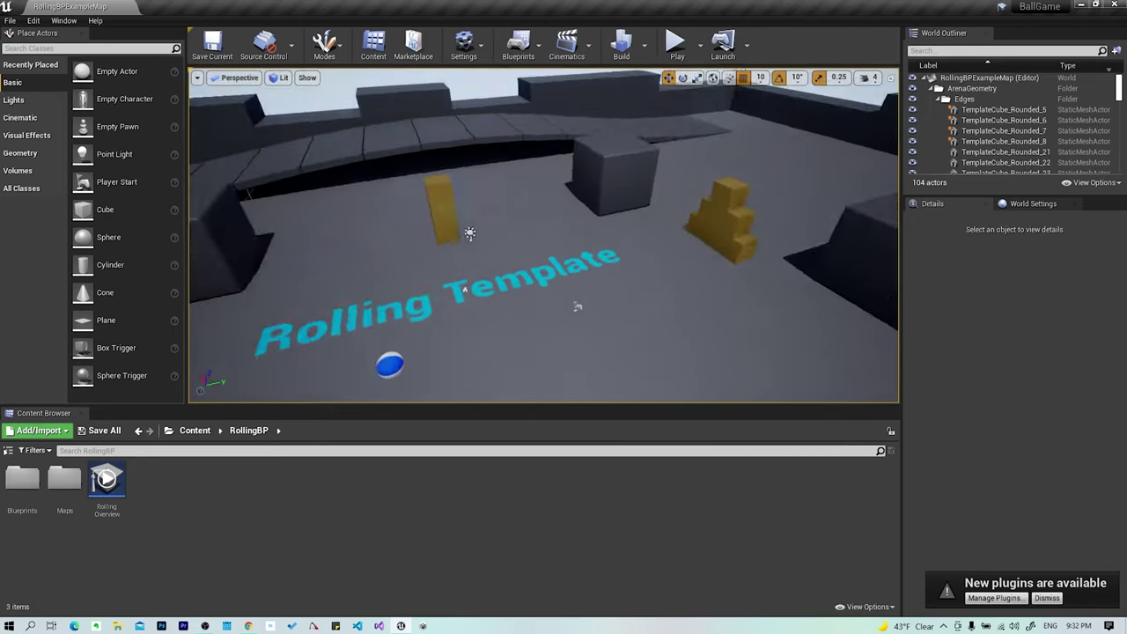
# Play the level and roll the ball right, into the yellow boxes, and back toward the text
pyautogui.click(677, 48)
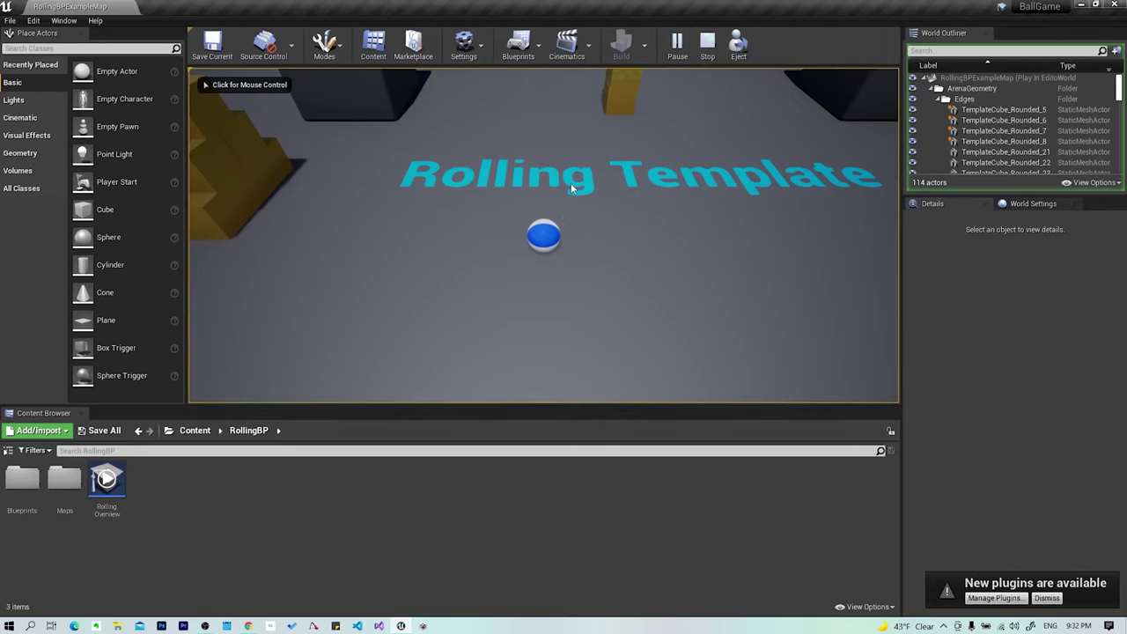
pyautogui.click(571, 180)
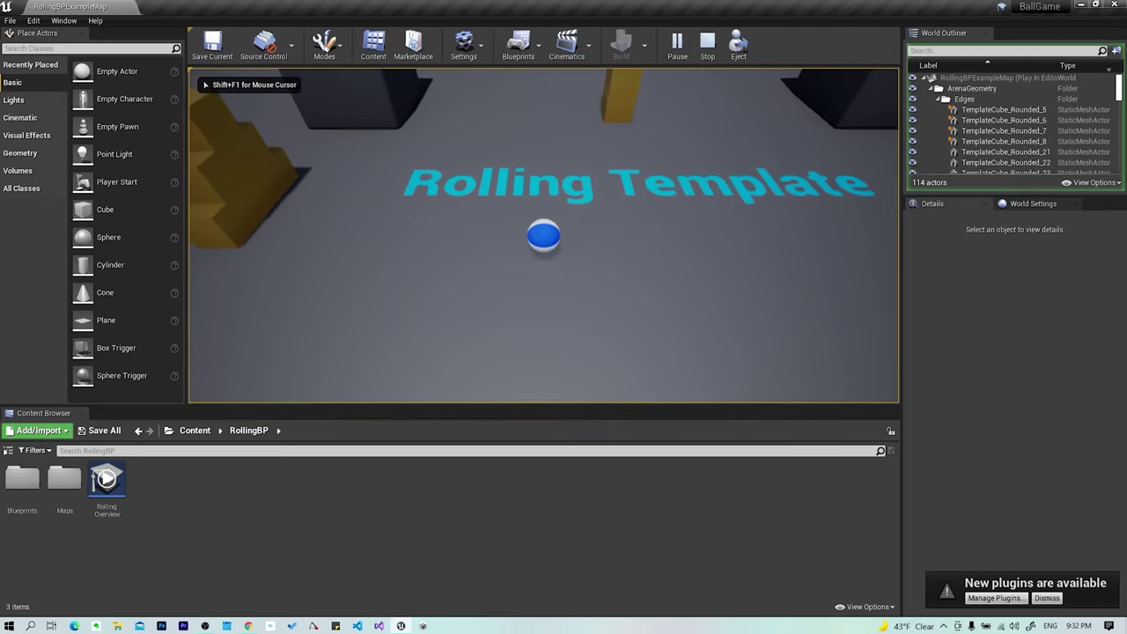
pyautogui.press('d')
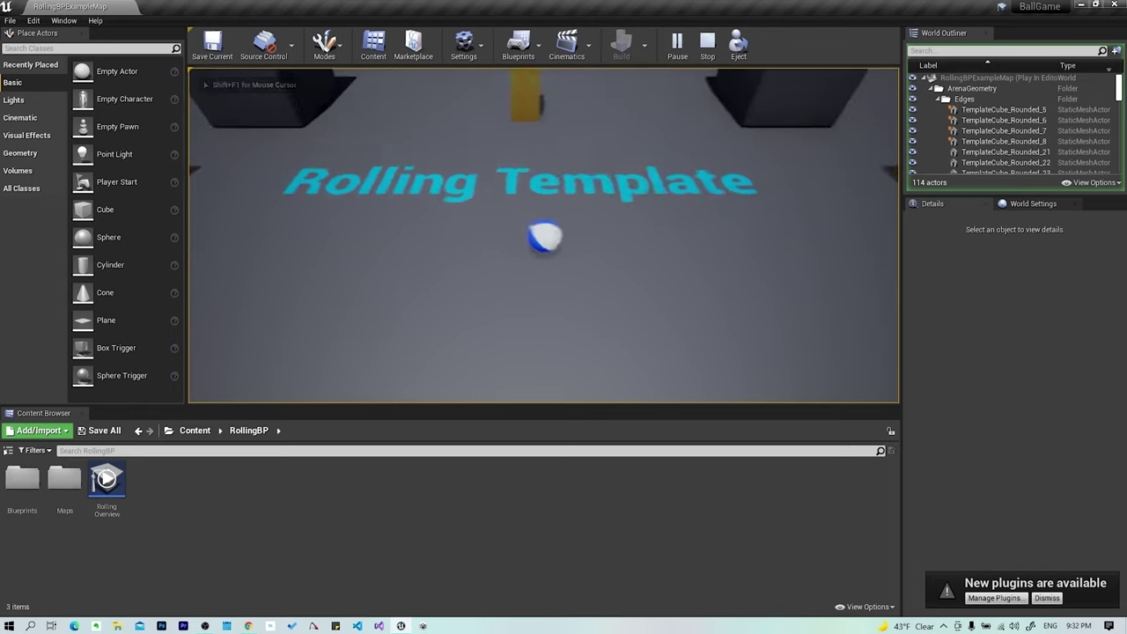
pyautogui.press('w')
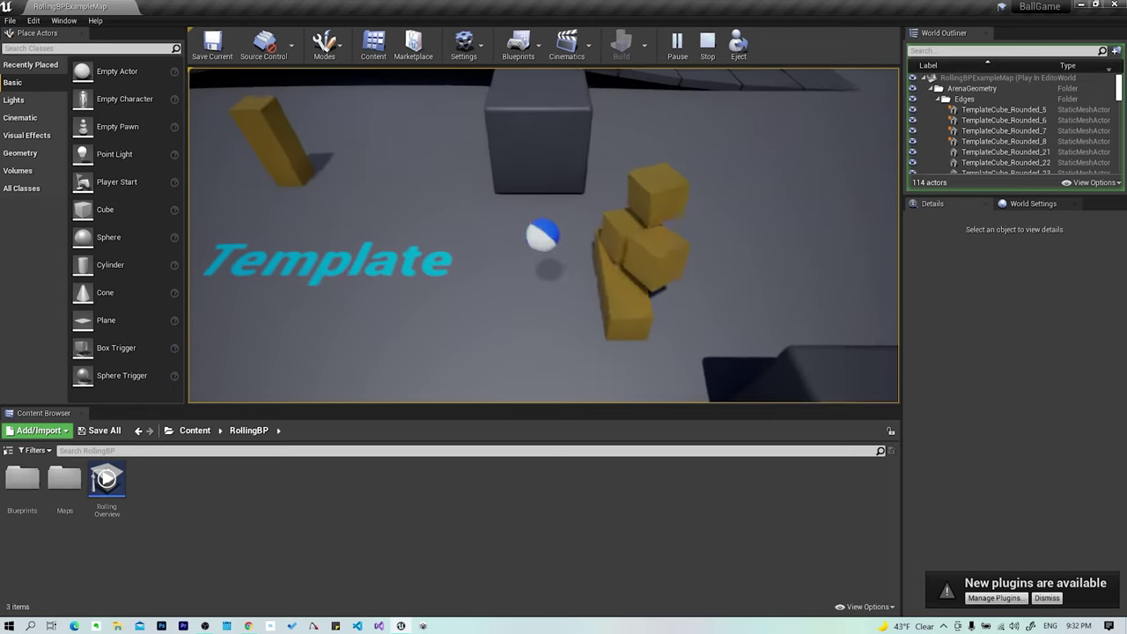
pyautogui.press('a')
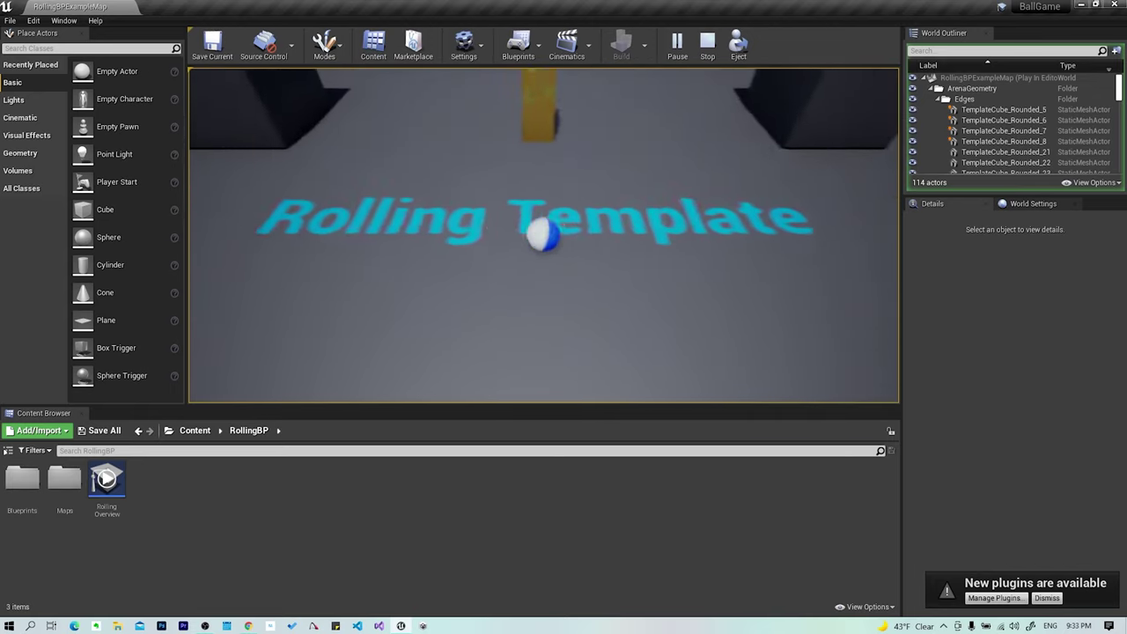
pyautogui.press('w')
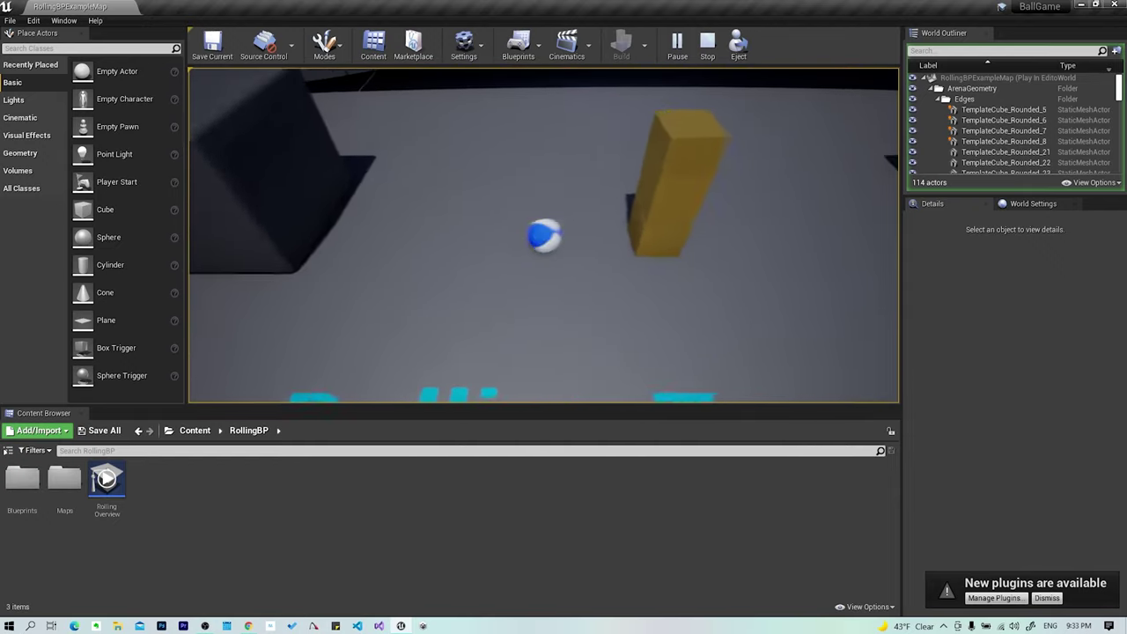
pyautogui.press('a')
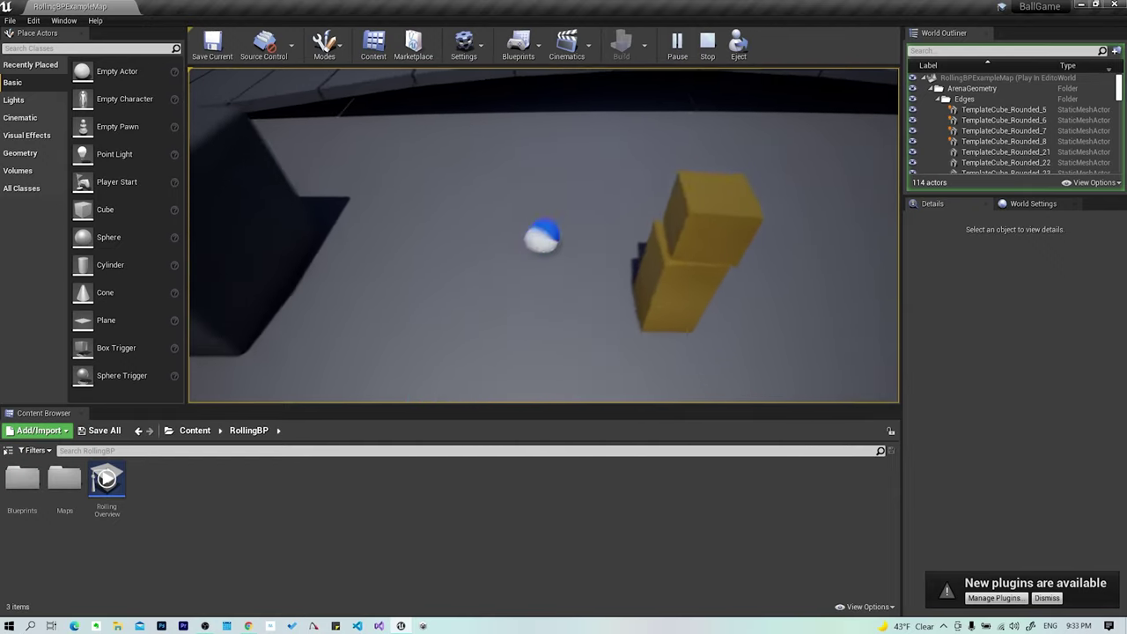
pyautogui.press('s')
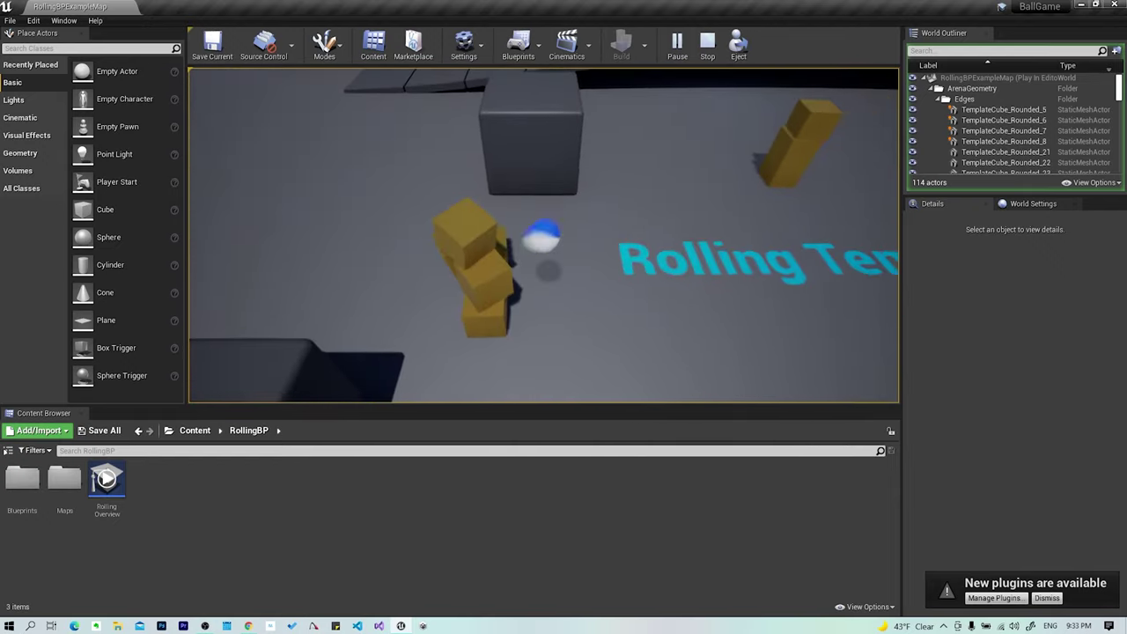
# Roll to the Rolling Template text, jump near the wall, hit the yellow boxes, then stop playing
pyautogui.press('s')
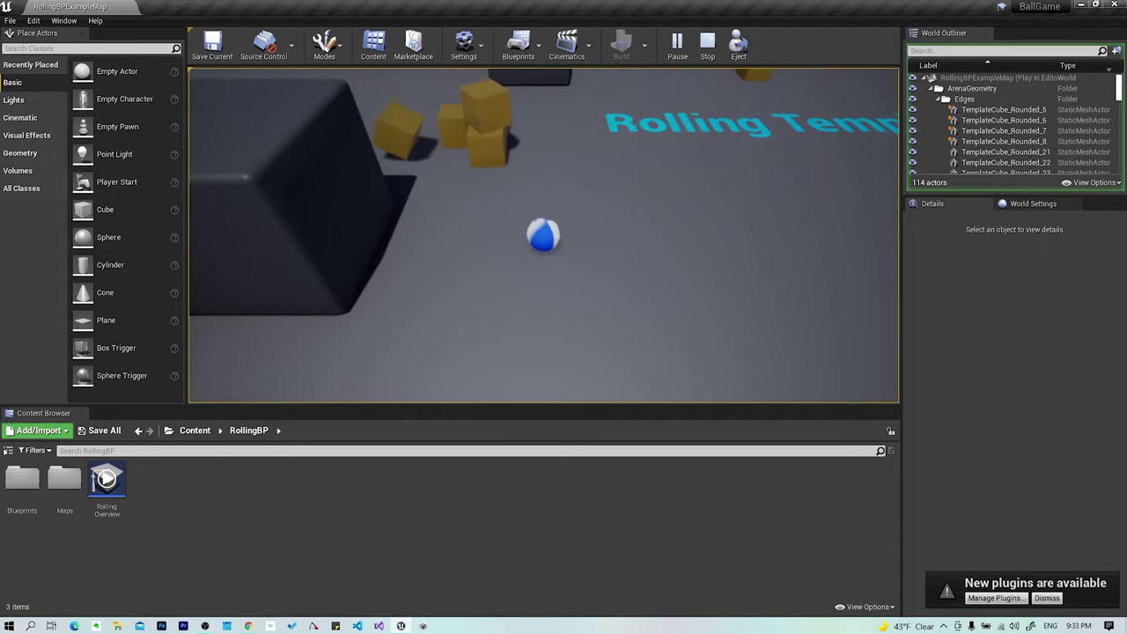
pyautogui.press('w')
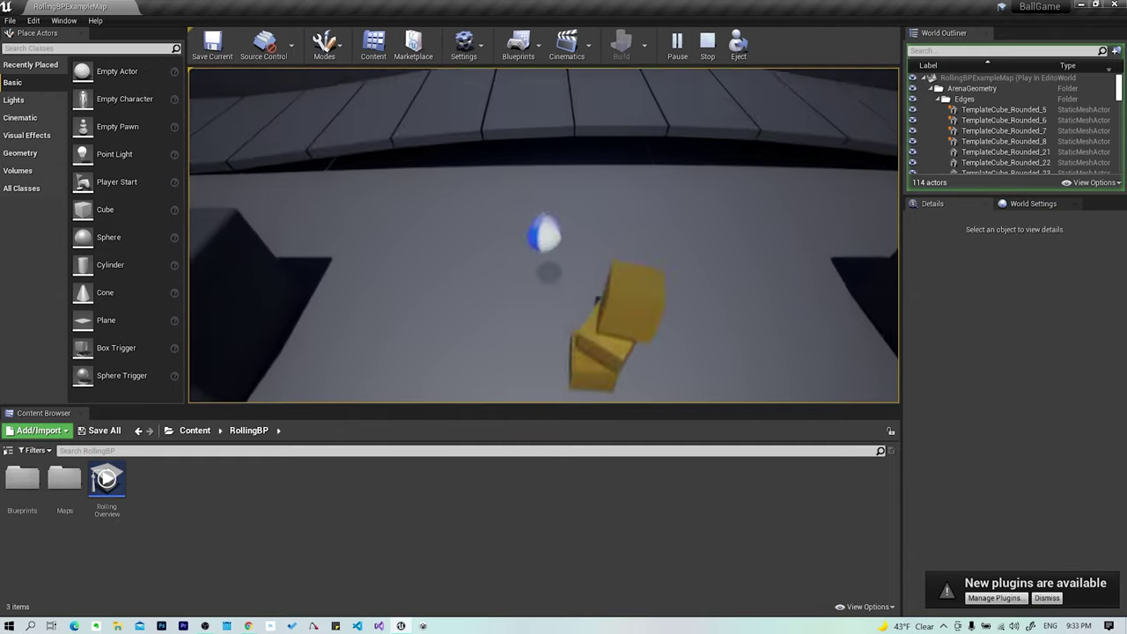
pyautogui.press('space')
pyautogui.press('s')
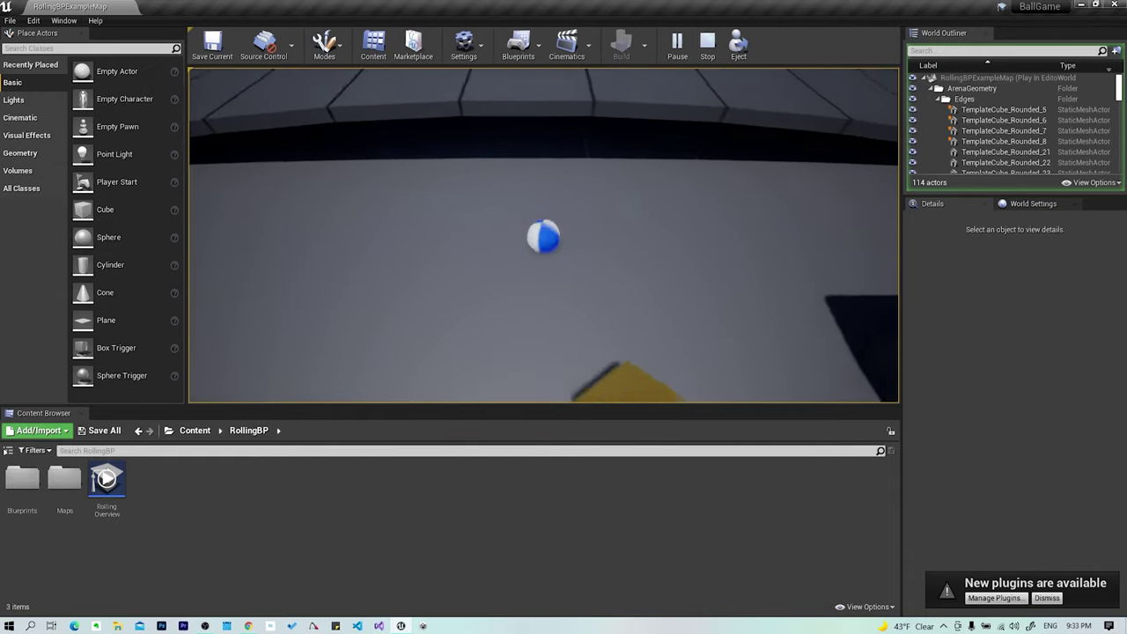
pyautogui.press('w')
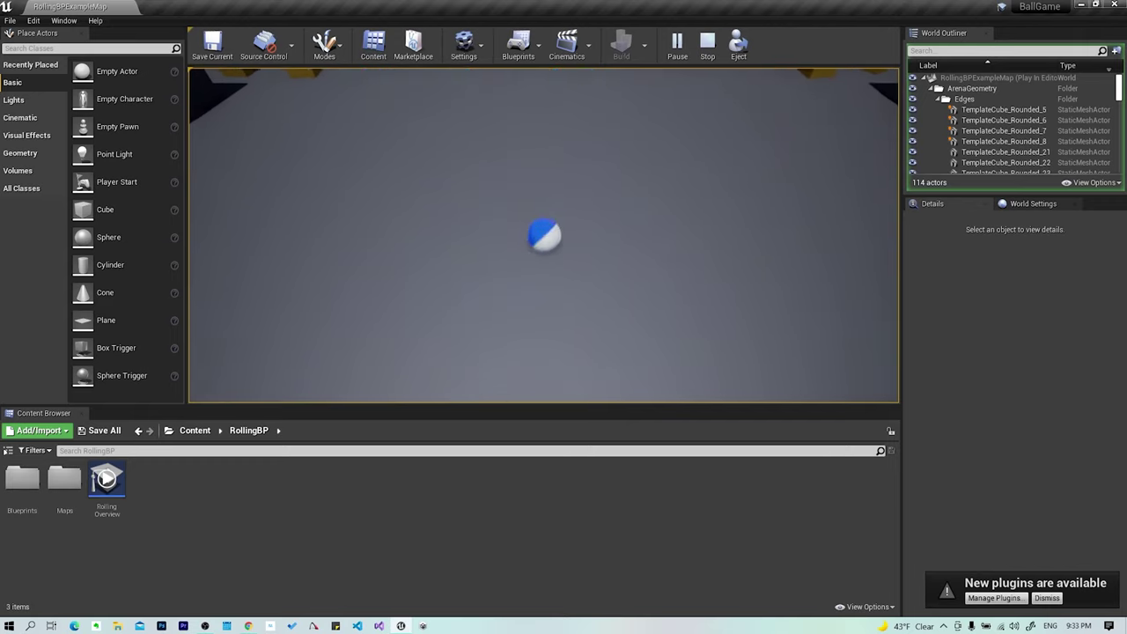
pyautogui.press('w')
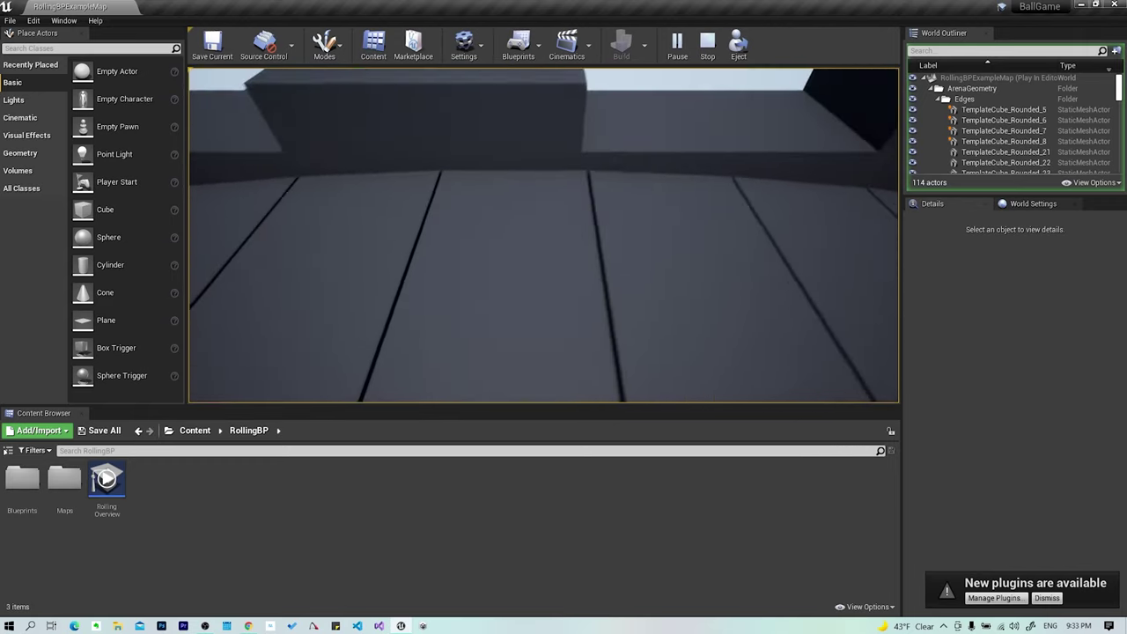
pyautogui.press('s')
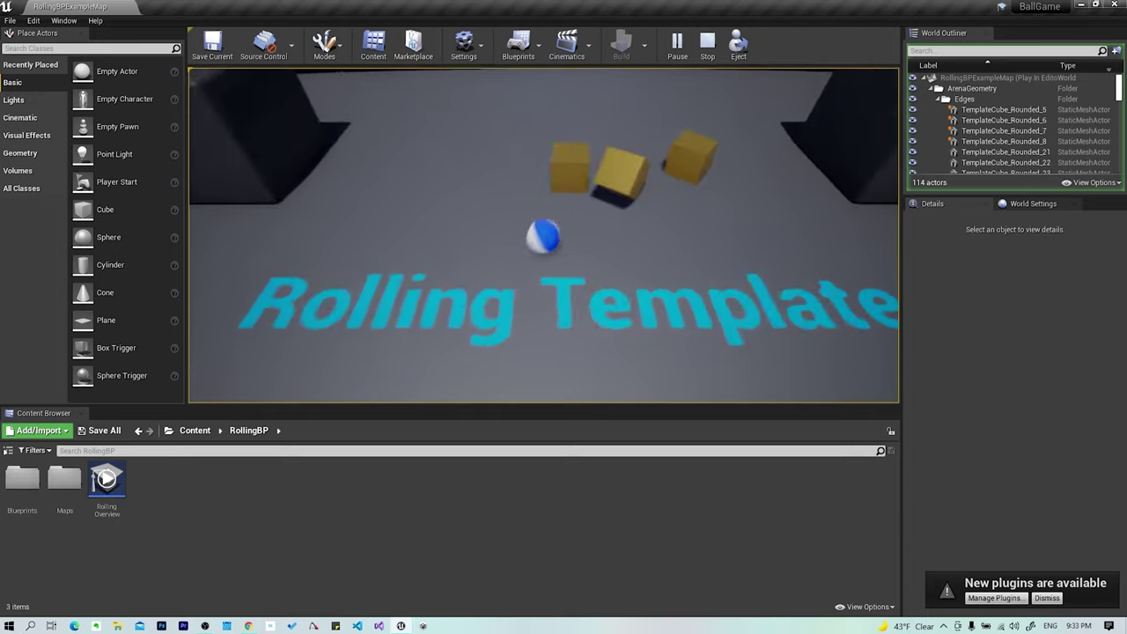
pyautogui.press('d')
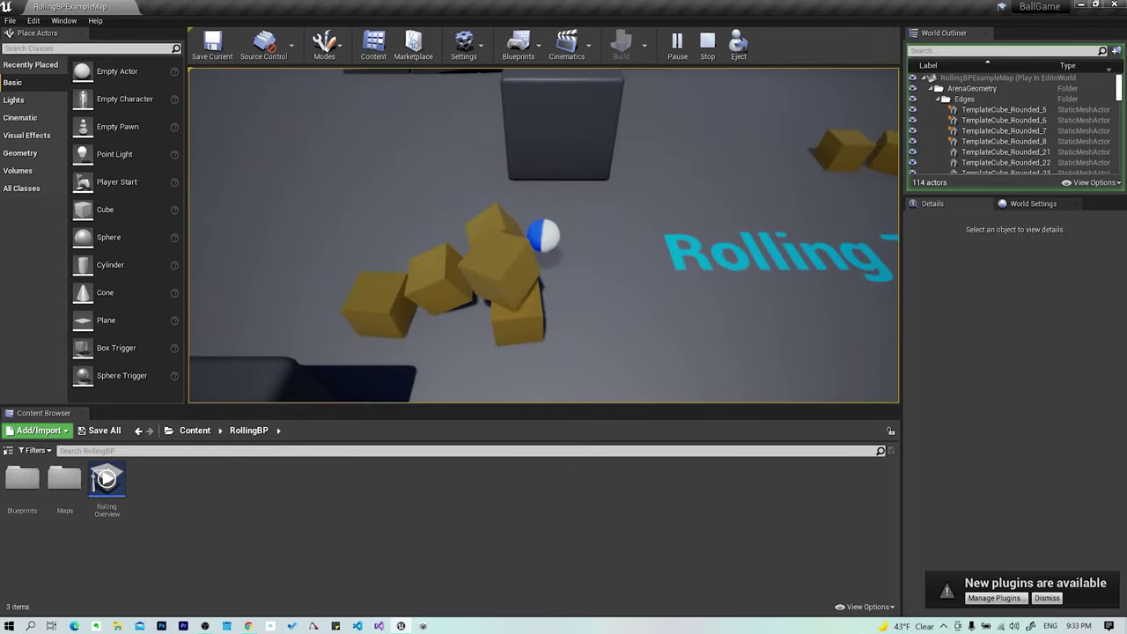
pyautogui.press('Escape')
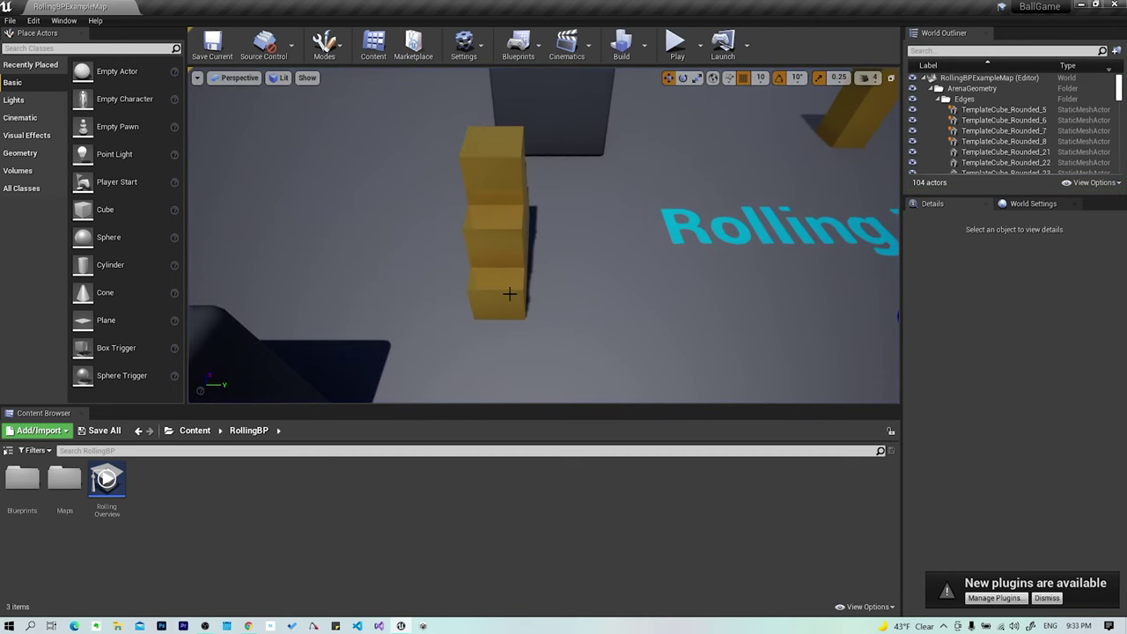
pyautogui.hotkey('alt', 'Tab')
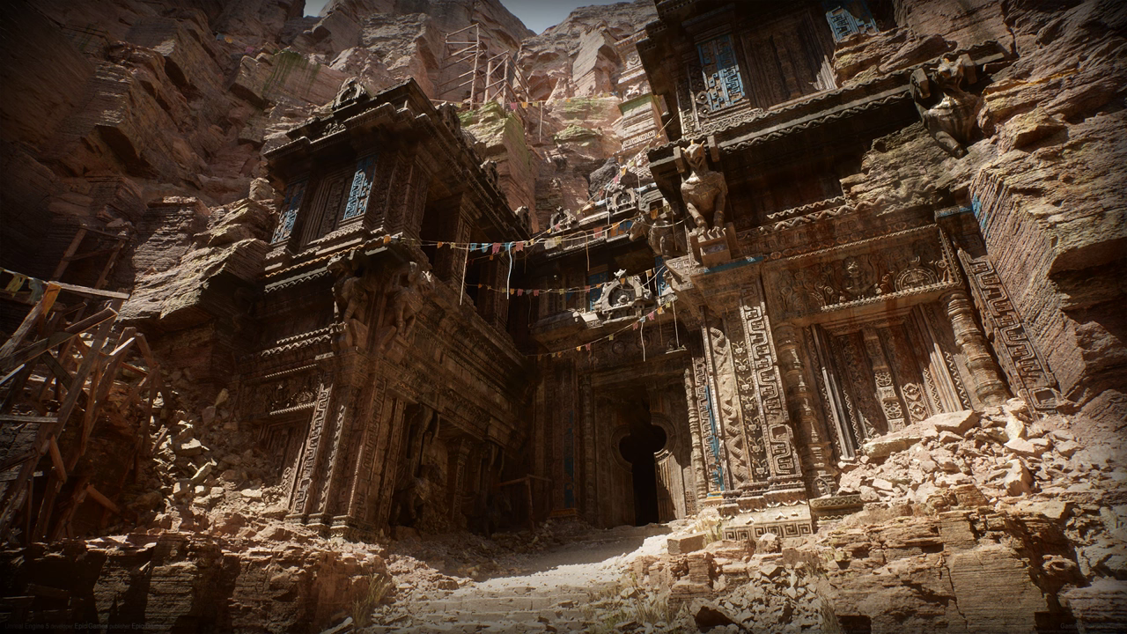